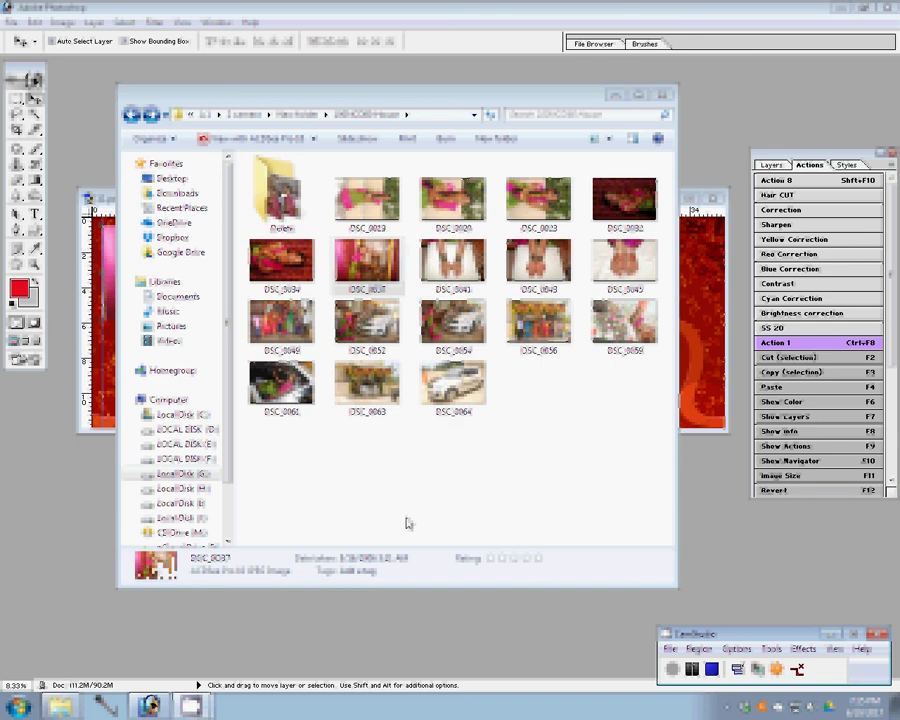
Step: File DSC_0037 into the Delete folder, then open DSC_0041, DSC_0043 and DSC_0045 in Photoshop
{"action": "left_click_drag", "start_coordinate": [367, 260], "coordinate": [282, 203]}
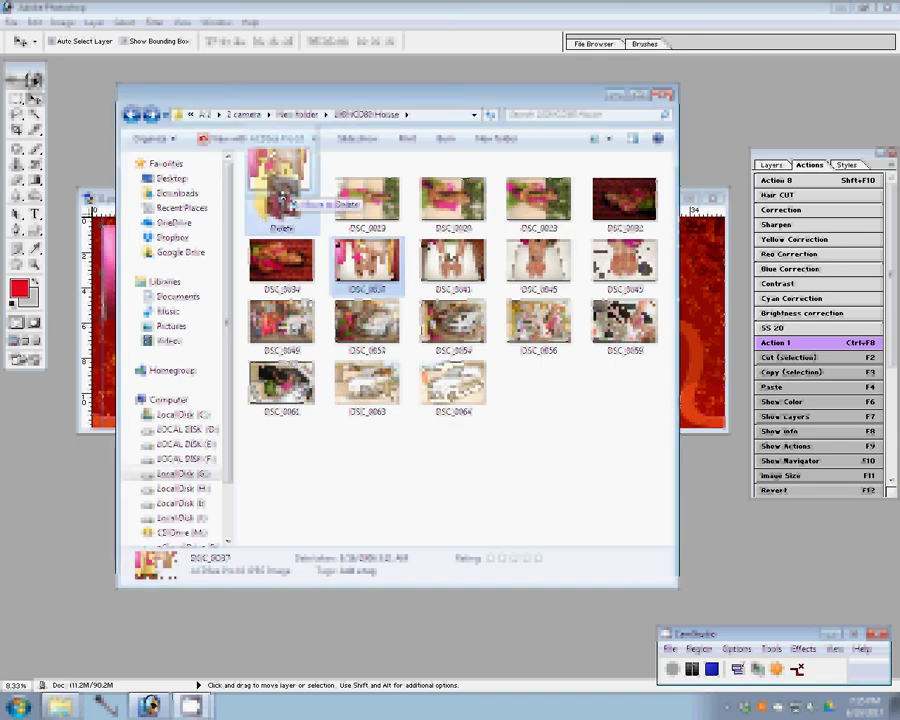
{"action": "left_click", "coordinate": [367, 262]}
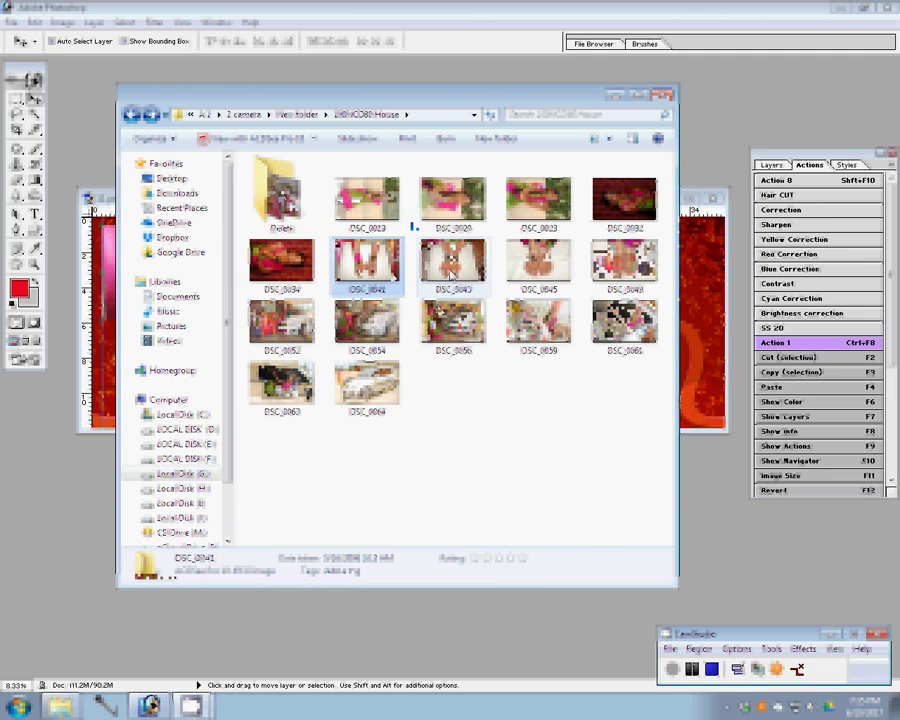
{"action": "key", "text": "shift+Right"}
{"action": "key", "text": "shift+Right"}
{"action": "left_click_drag", "start_coordinate": [453, 262], "coordinate": [601, 582]}
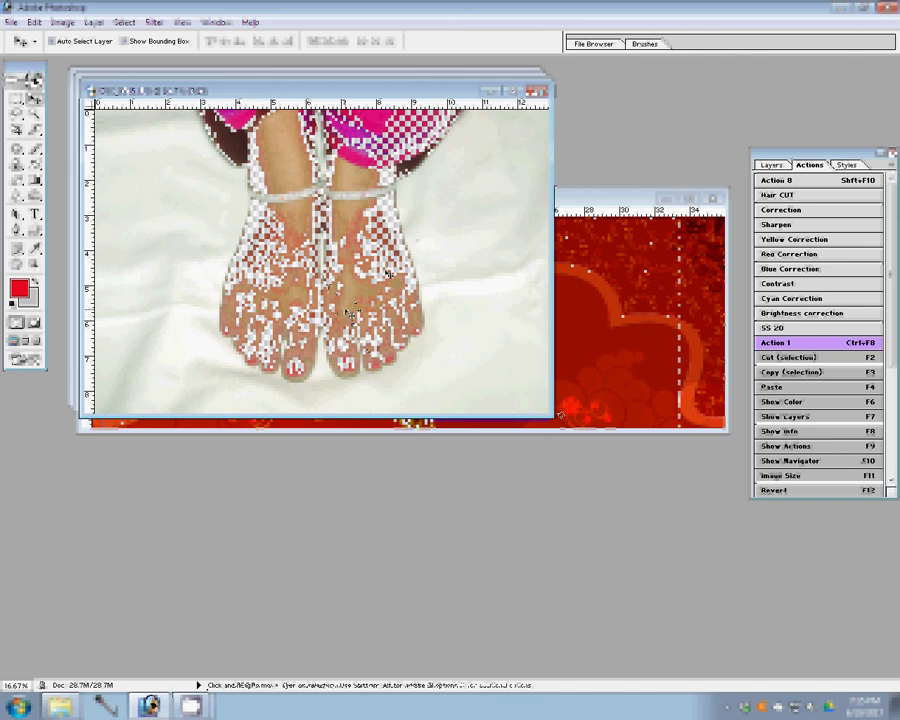
Step: Resize the feet photo to 11.6 in wide, inset it in the spread, and close it unsaved
{"action": "key", "text": "F11"}
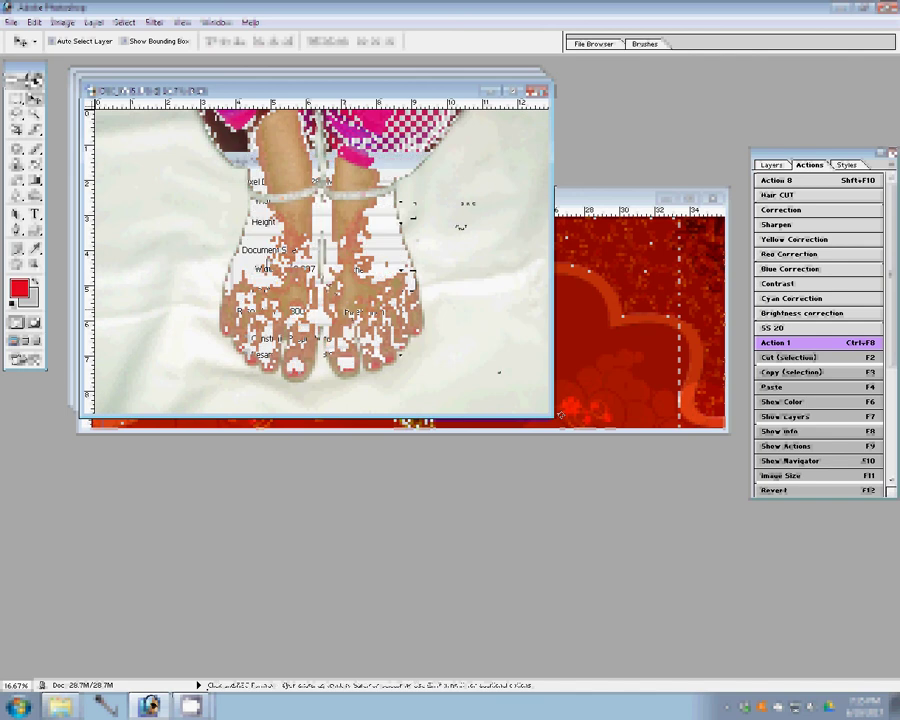
{"action": "type", "text": "11.6"}
{"action": "key", "text": "Return"}
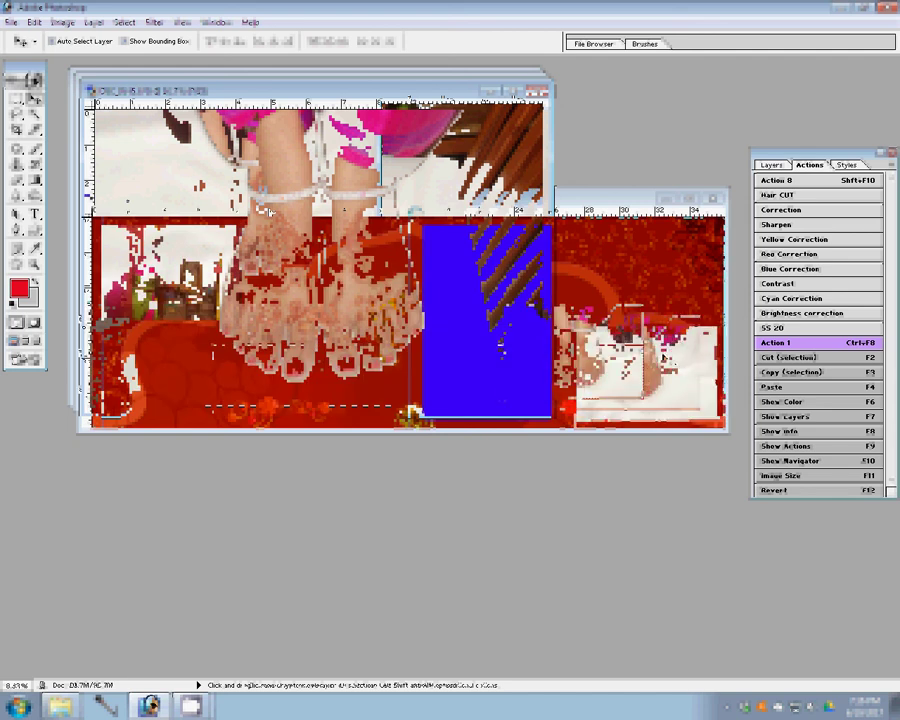
{"action": "key", "text": "Return"}
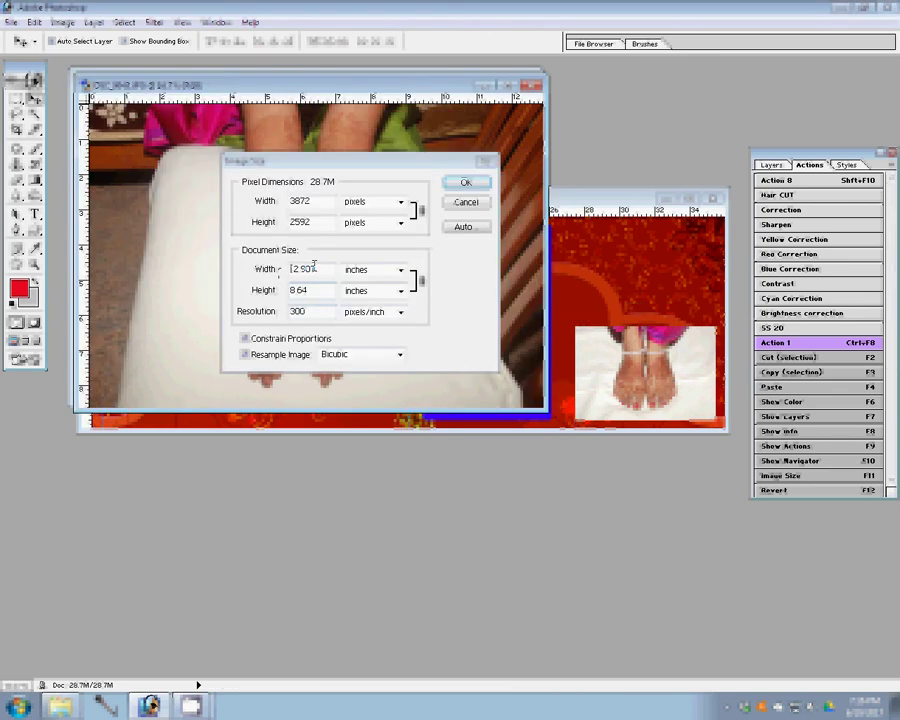
Step: Resize the hands photo to 8 in wide, then scale it up and nudge it slightly
{"action": "double_click", "coordinate": [302, 269]}
{"action": "type", "text": "8"}
{"action": "left_click", "coordinate": [465, 182]}
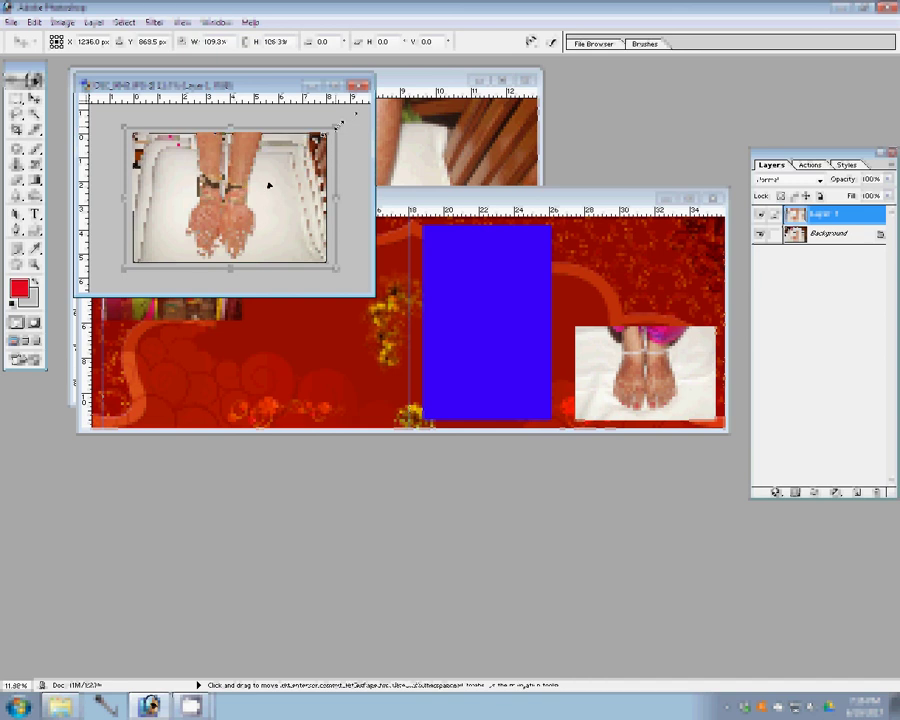
{"action": "mouse_move", "coordinate": [337, 127]}
{"action": "left_mouse_down"}
{"action": "mouse_move", "coordinate": [354, 122]}
{"action": "mouse_move", "coordinate": [340, 110]}
{"action": "left_mouse_up"}
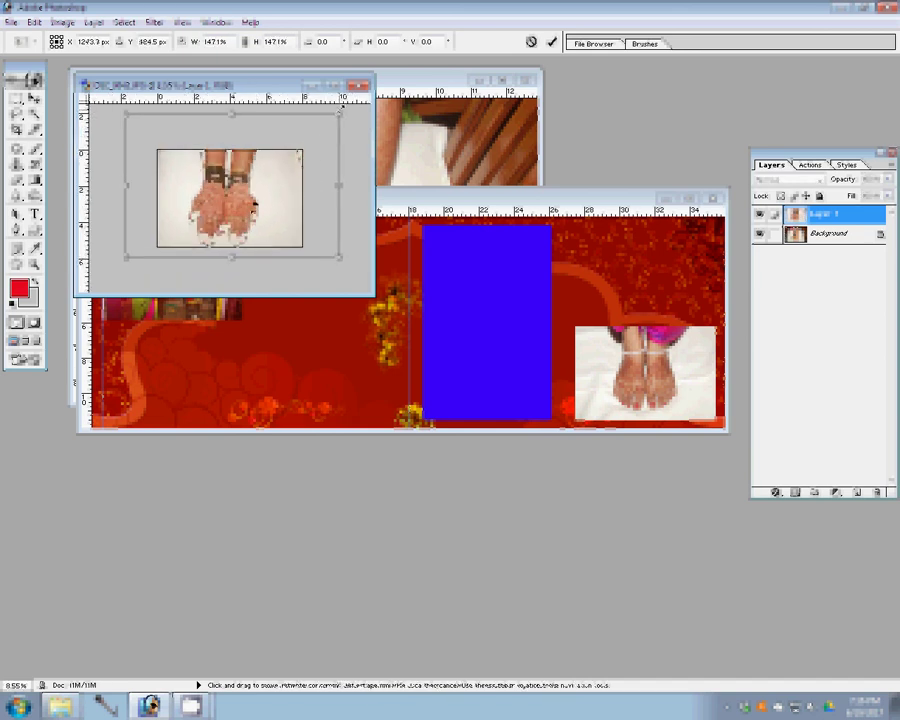
{"action": "mouse_move", "coordinate": [254, 204]}
{"action": "left_mouse_down"}
{"action": "mouse_move", "coordinate": [255, 193]}
{"action": "mouse_move", "coordinate": [254, 207]}
{"action": "left_mouse_up"}
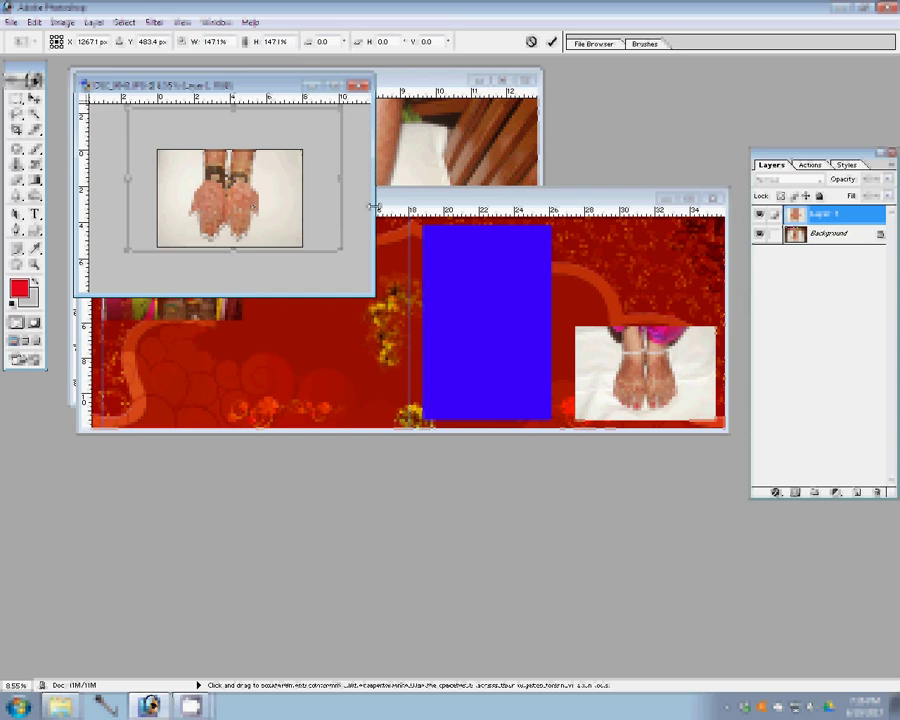
{"action": "key", "text": "Return"}
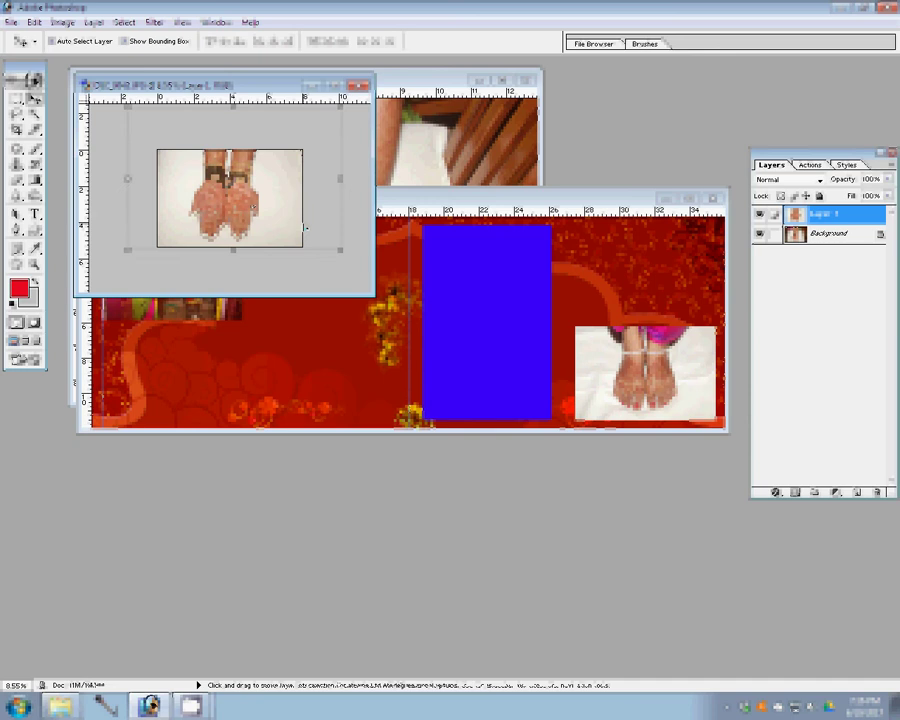
Step: Flatten the hands photo, copy it into the spread, and close it without saving
{"action": "key", "text": "ctrl+e"}
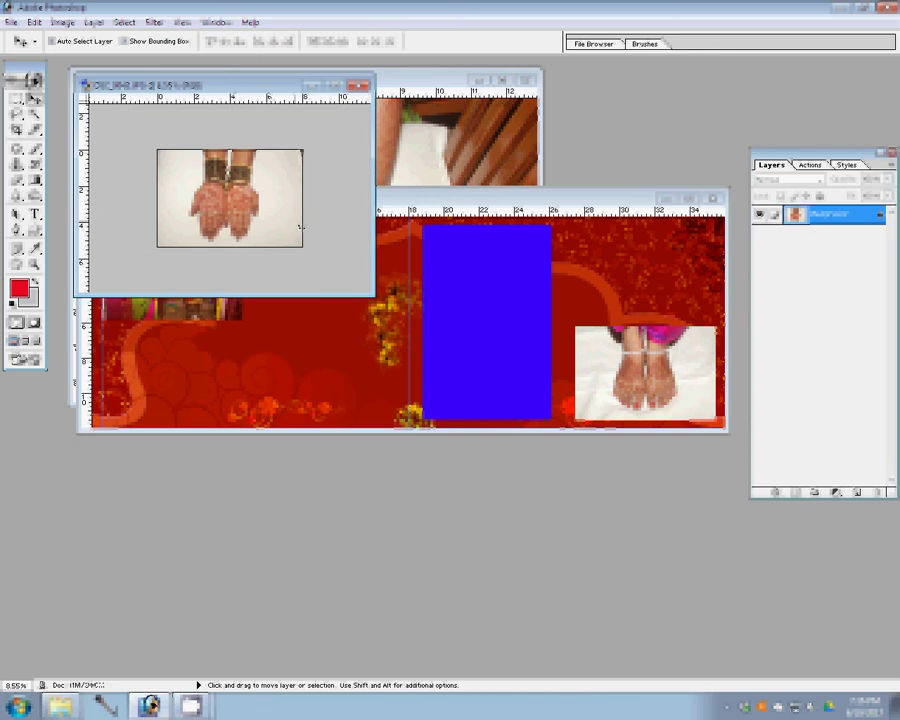
{"action": "left_click_drag", "start_coordinate": [300, 228], "coordinate": [648, 275]}
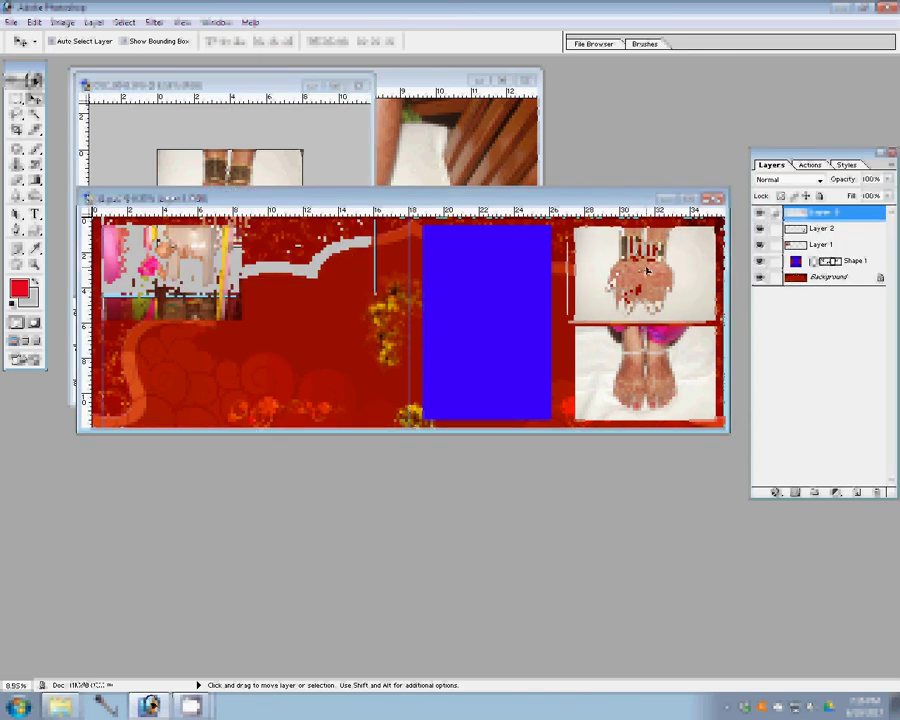
{"action": "key", "text": "ctrl+Tab"}
{"action": "key", "text": "ctrl+w"}
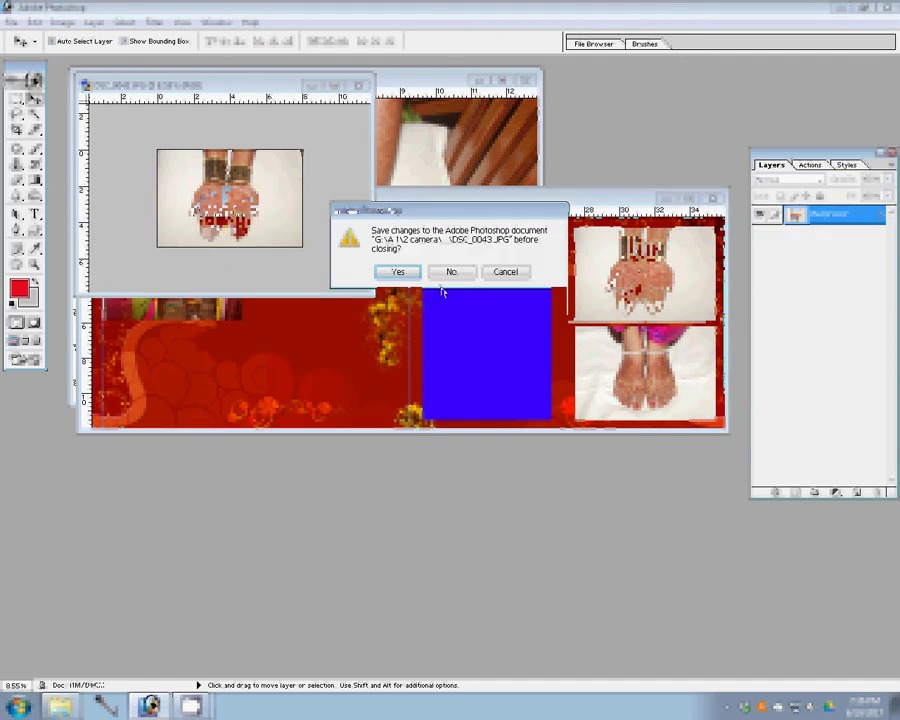
{"action": "left_click", "coordinate": [451, 272]}
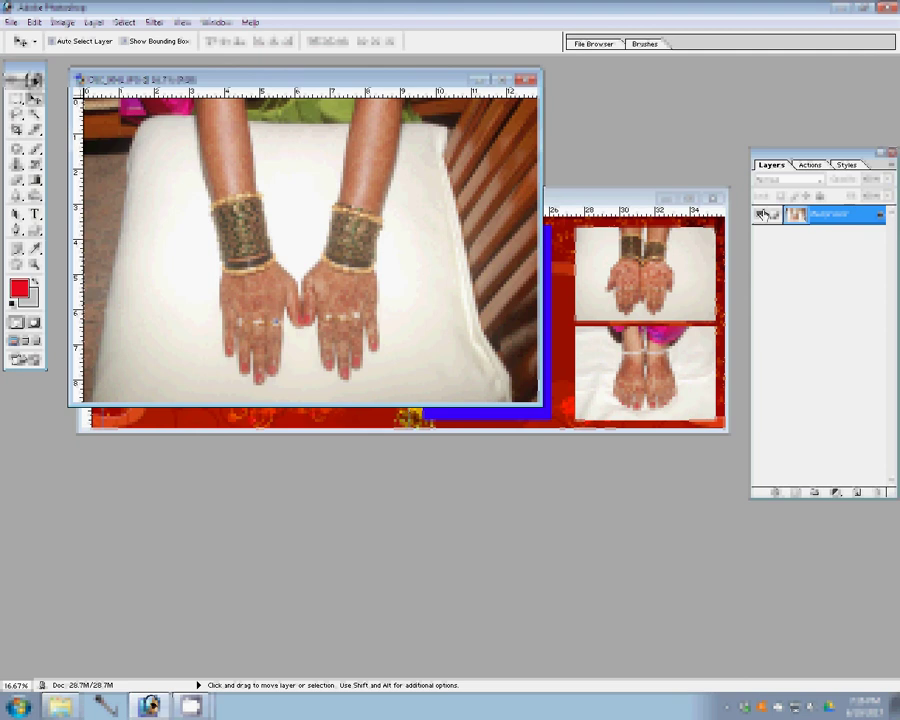
Step: Duplicate the background into Layer 1, enlarge it evenly and shift it upward
{"action": "left_click_drag", "start_coordinate": [763, 215], "coordinate": [460, 256]}
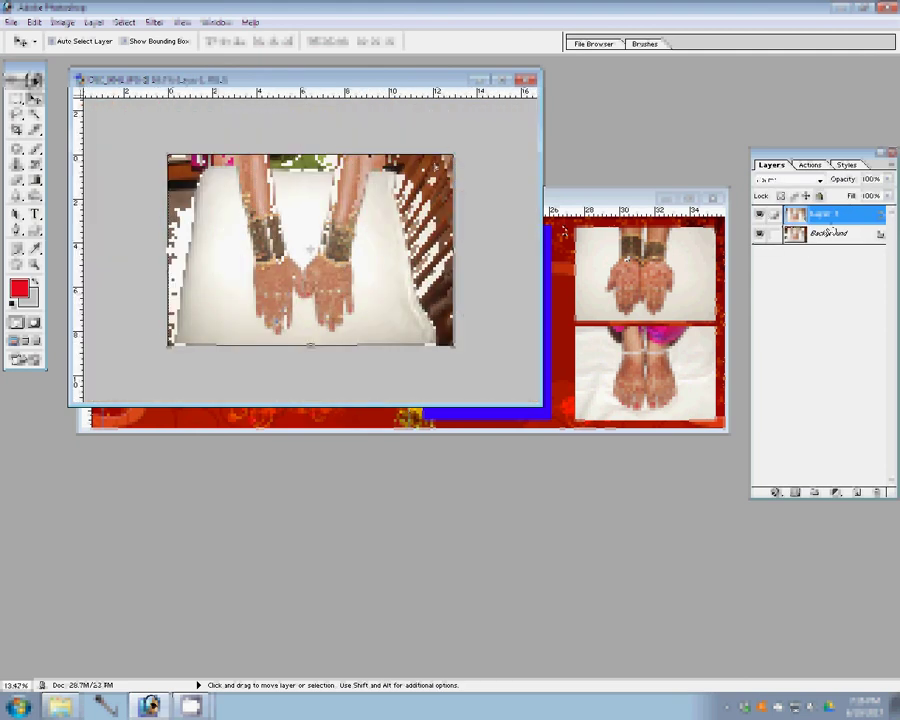
{"action": "key", "text": "ctrl+t"}
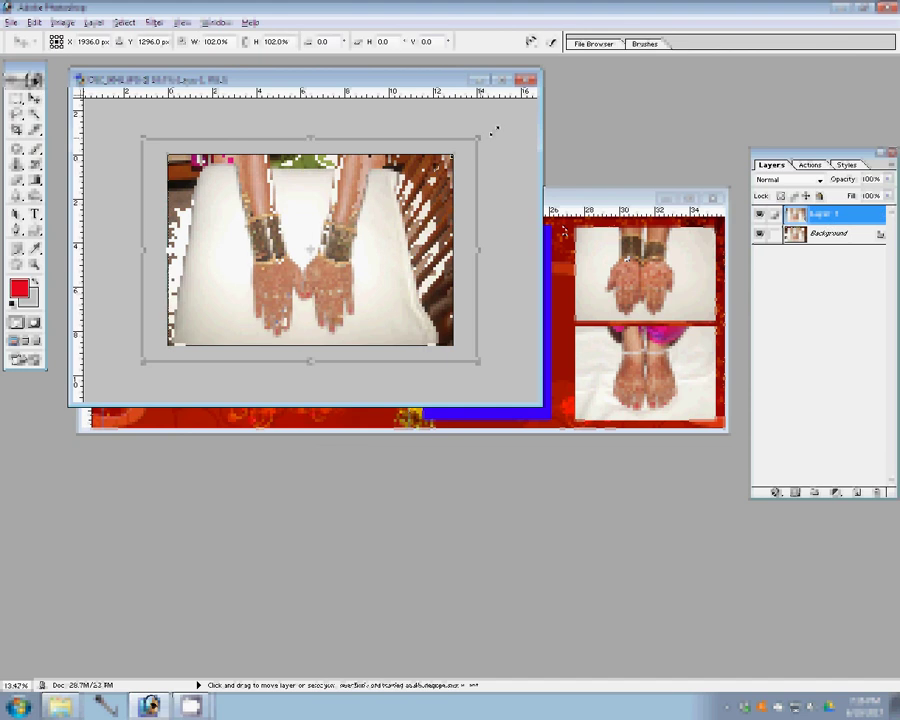
{"action": "left_click_drag", "start_coordinate": [494, 130], "coordinate": [507, 118]}
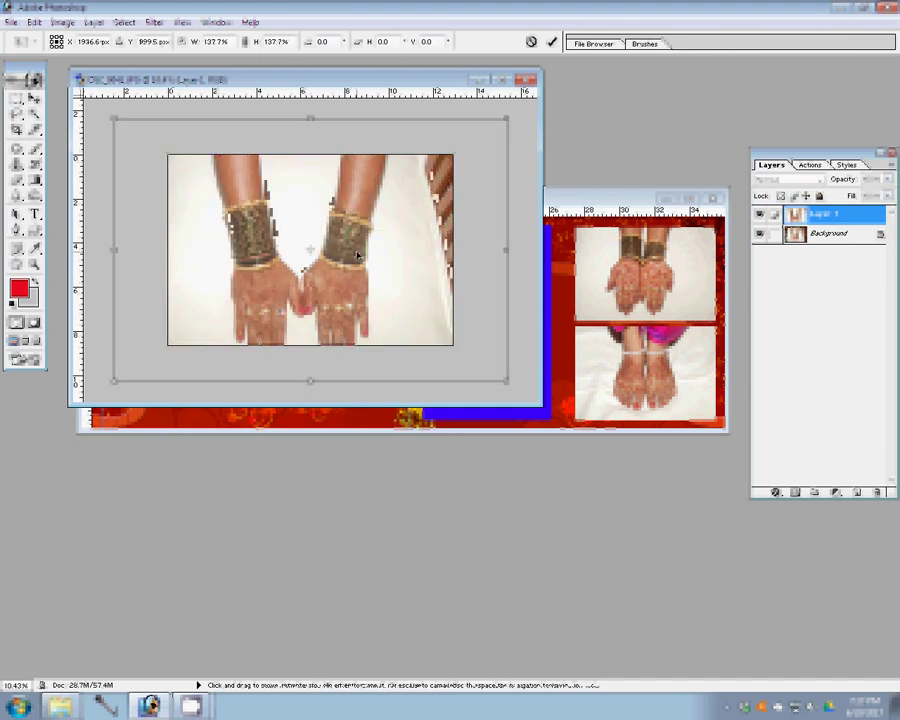
{"action": "left_click_drag", "start_coordinate": [357, 255], "coordinate": [361, 229]}
{"action": "key", "text": "Return"}
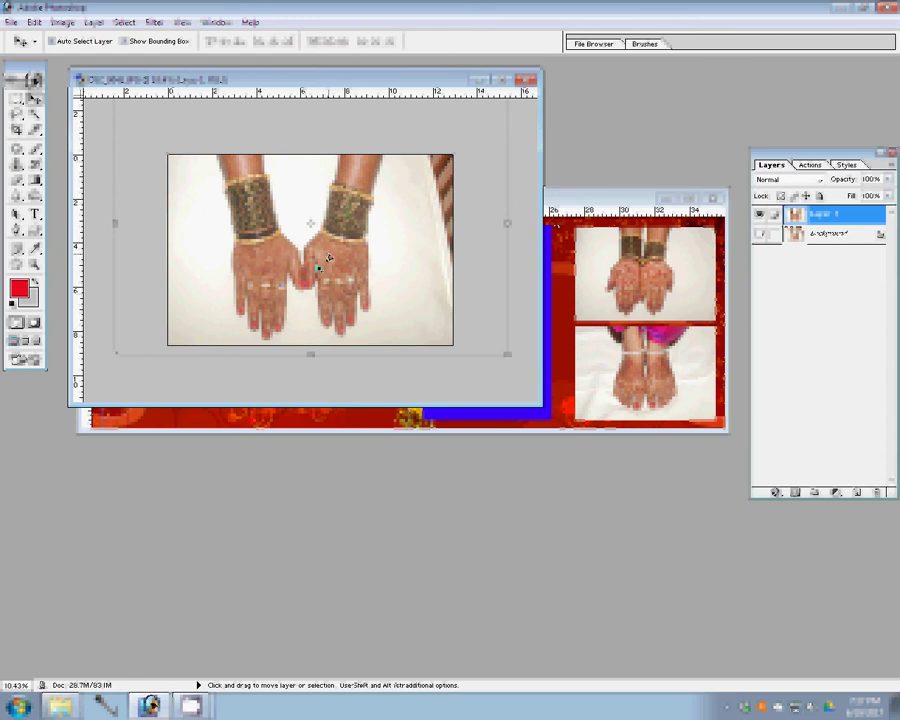
Step: Resize the bangle hands photo to 8 in wide, place it in the spread, close unsaved
{"action": "key", "text": "ctrl+alt+i"}
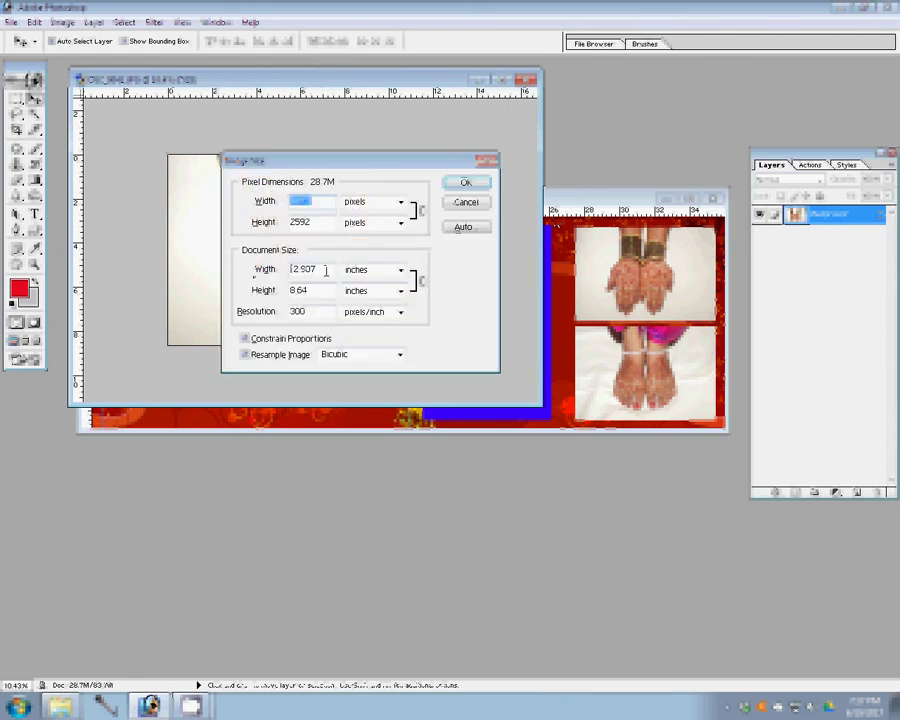
{"action": "double_click", "coordinate": [325, 270]}
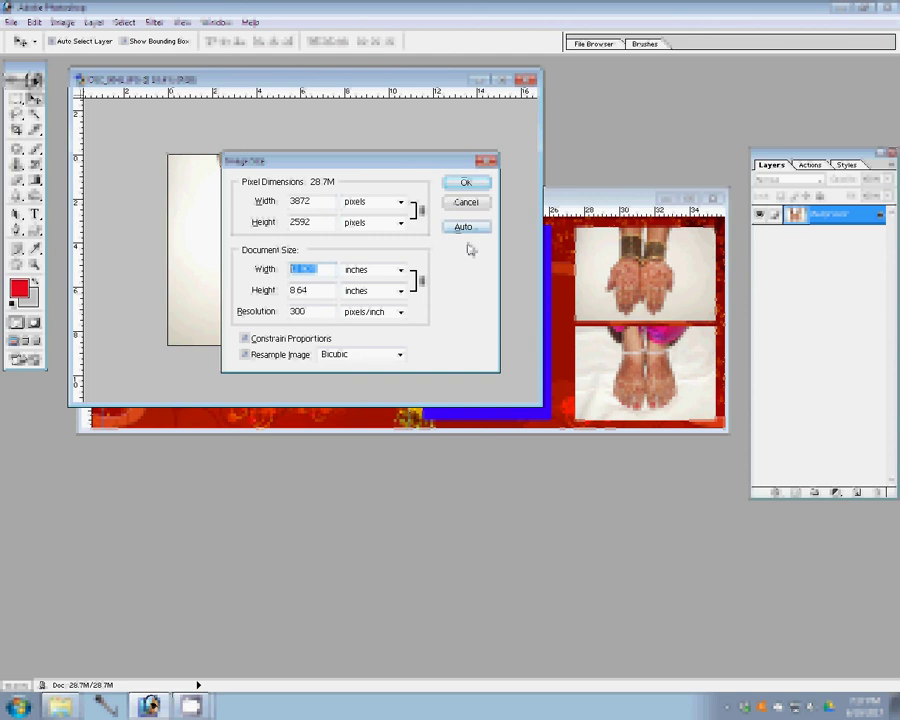
{"action": "type", "text": "8"}
{"action": "left_click", "coordinate": [463, 183]}
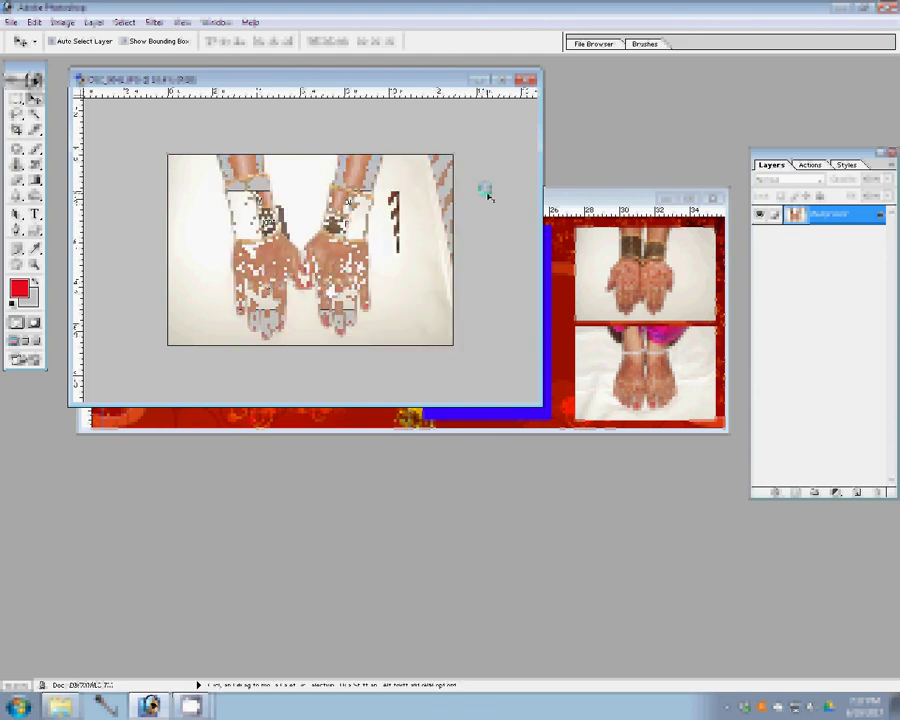
{"action": "left_click", "coordinate": [557, 288]}
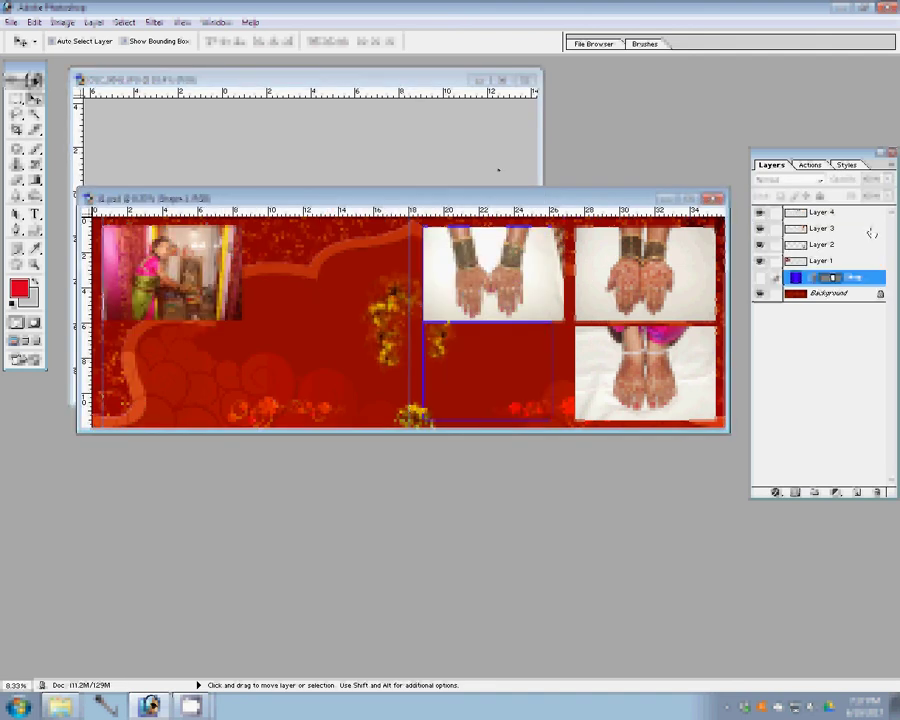
{"action": "key", "text": "ctrl+w"}
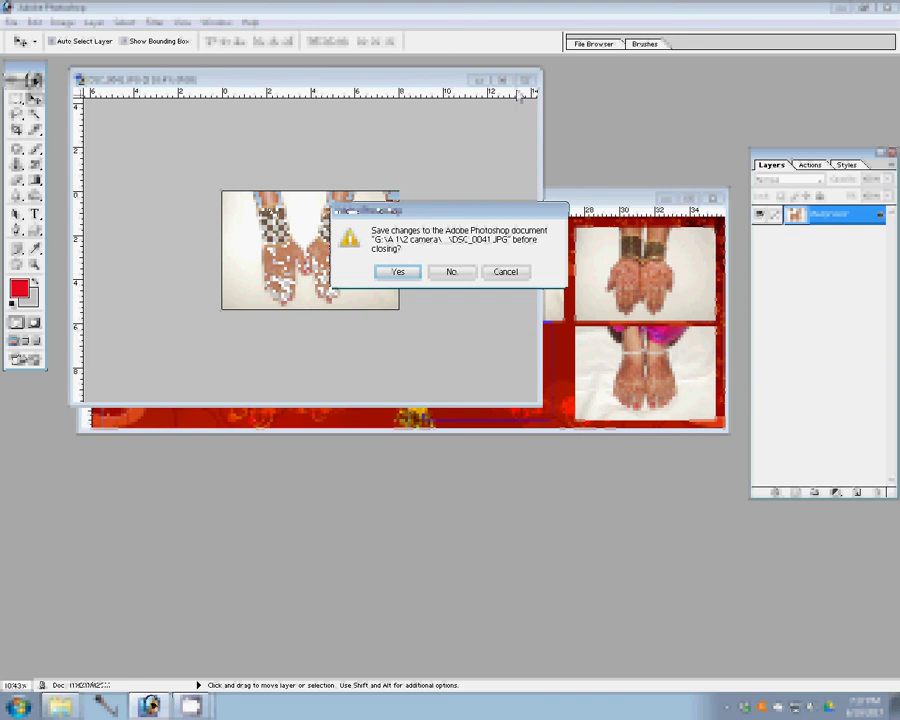
{"action": "left_click", "coordinate": [452, 270]}
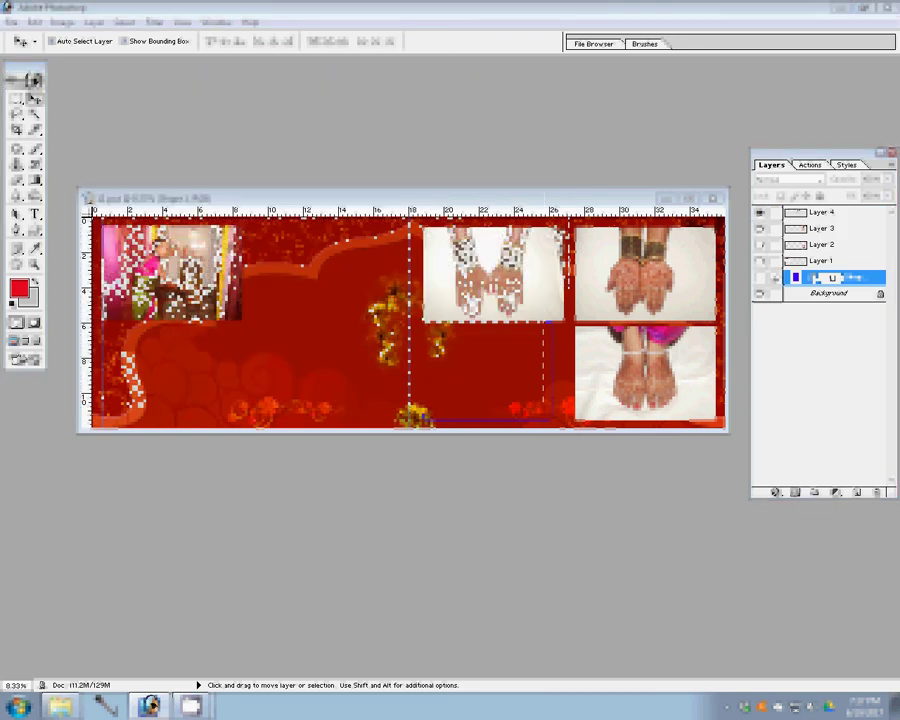
Step: Move the three used hands photos into the Delete folder and open the family group photo
{"action": "key", "text": "alt+Tab"}
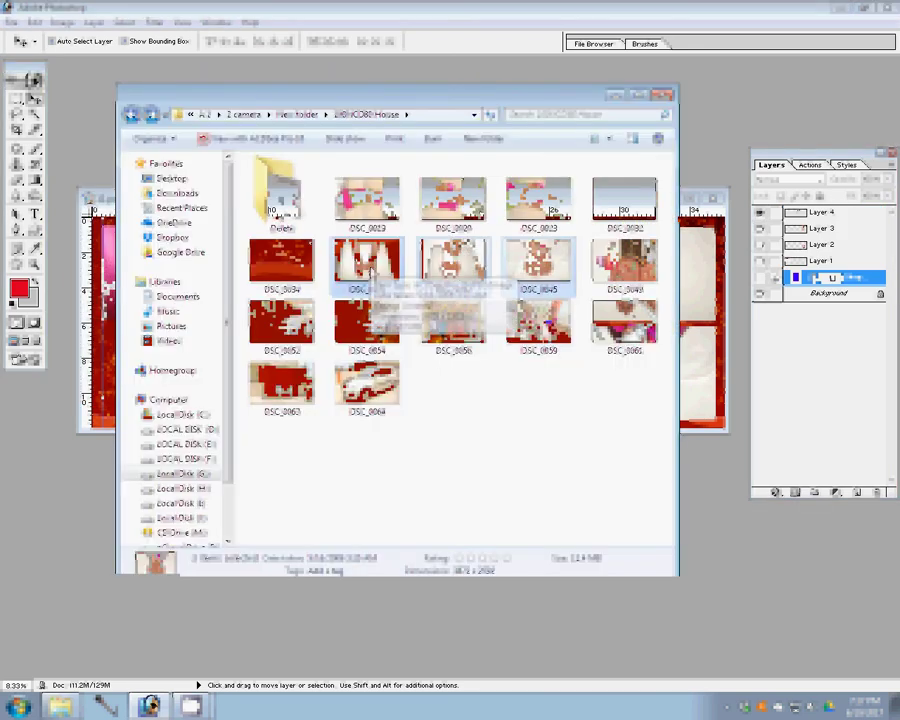
{"action": "left_click_drag", "start_coordinate": [283, 210], "coordinate": [280, 215]}
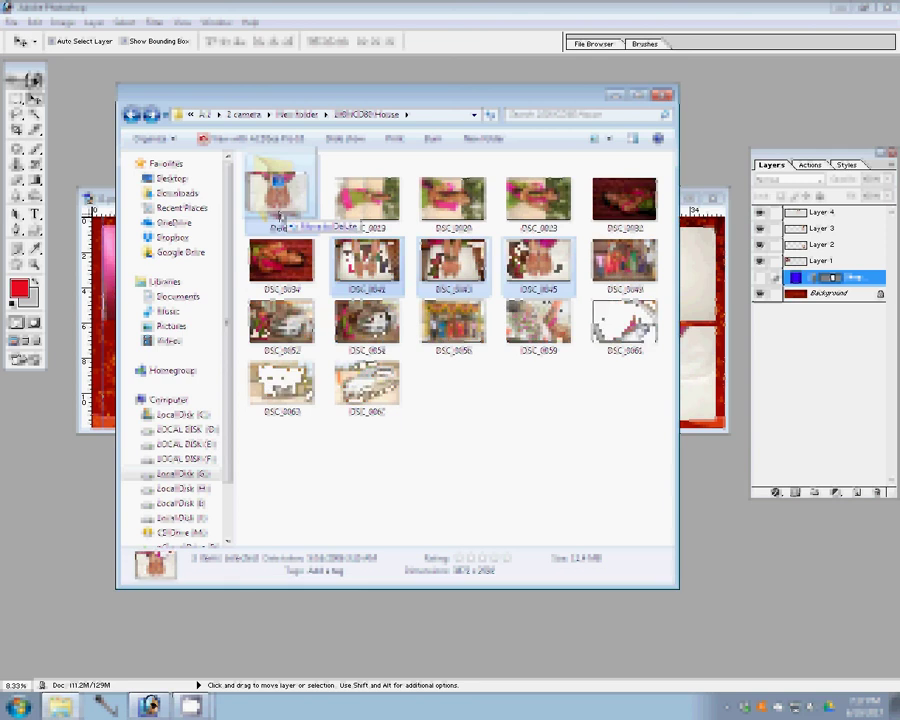
{"action": "left_click_drag", "start_coordinate": [280, 215], "coordinate": [281, 216]}
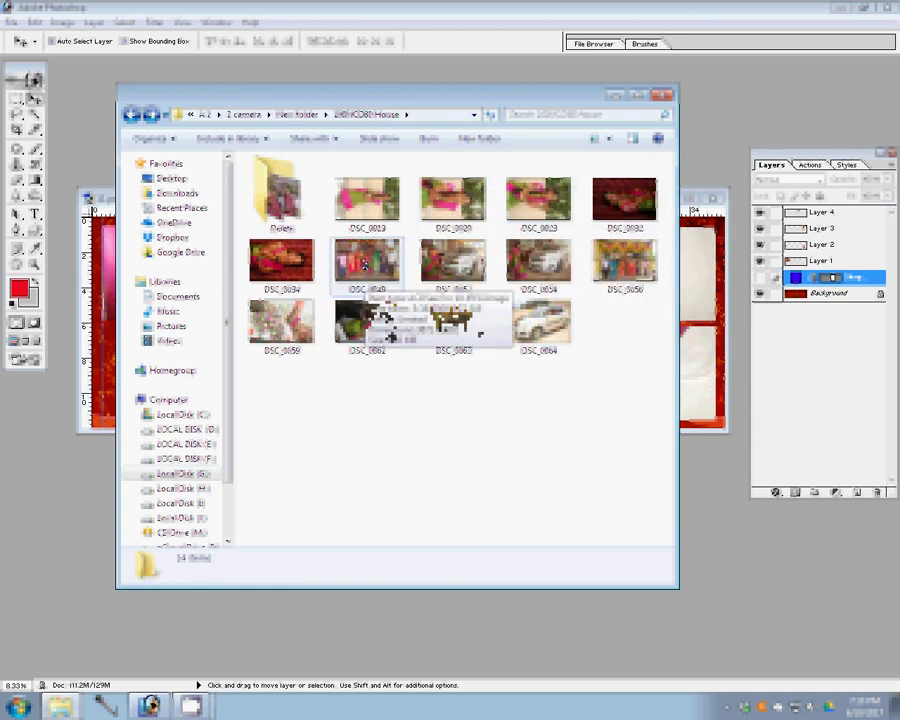
{"action": "left_click_drag", "start_coordinate": [366, 265], "coordinate": [700, 330]}
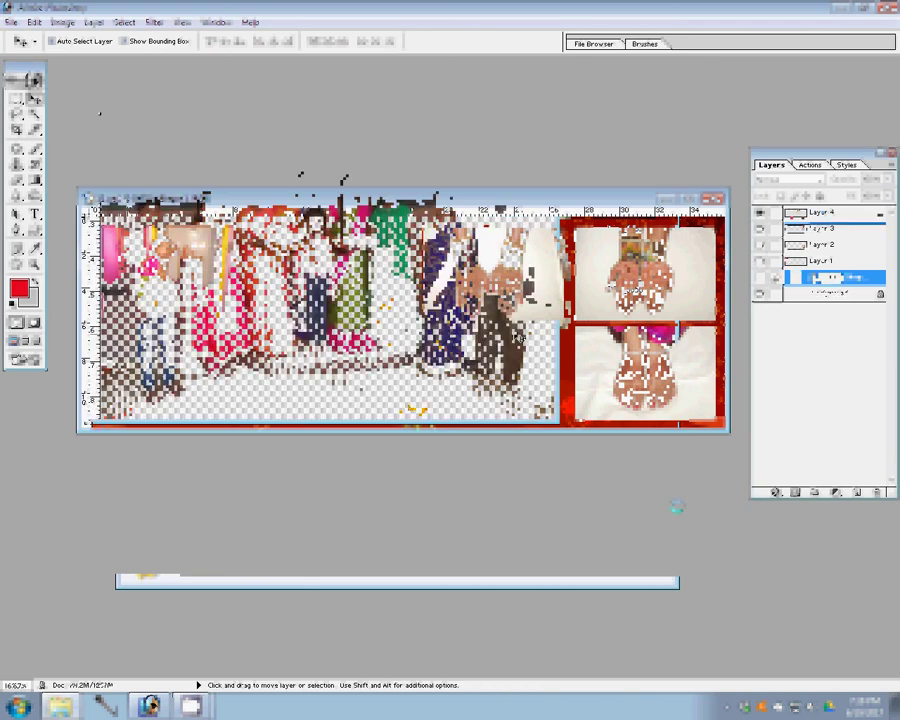
Step: Run the red colour action on the group photo, resize it to 8 in, and close unsaved
{"action": "left_click", "coordinate": [808, 165]}
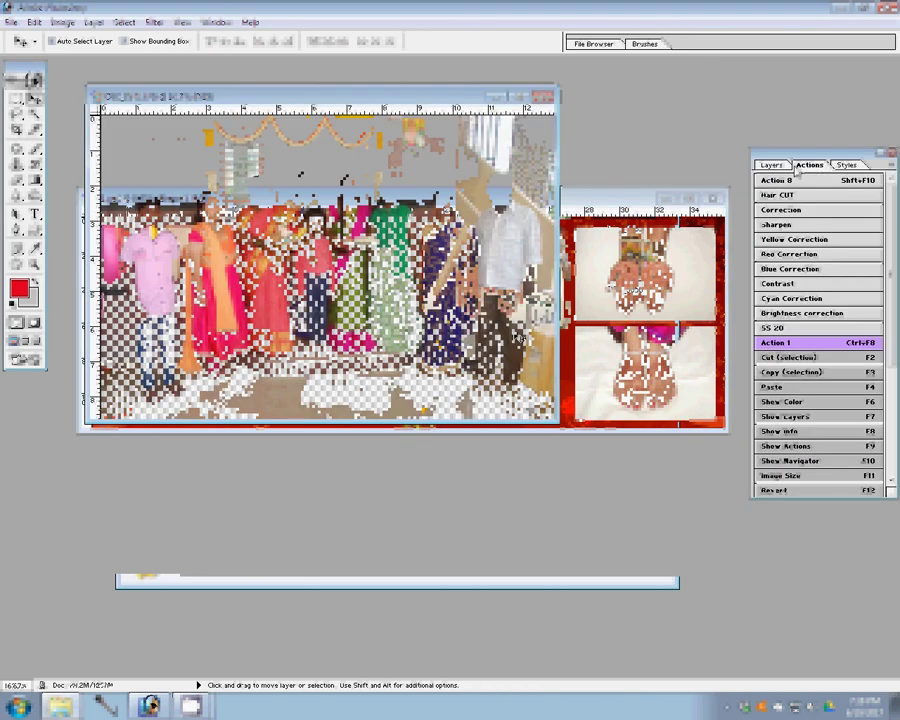
{"action": "left_click", "coordinate": [789, 254]}
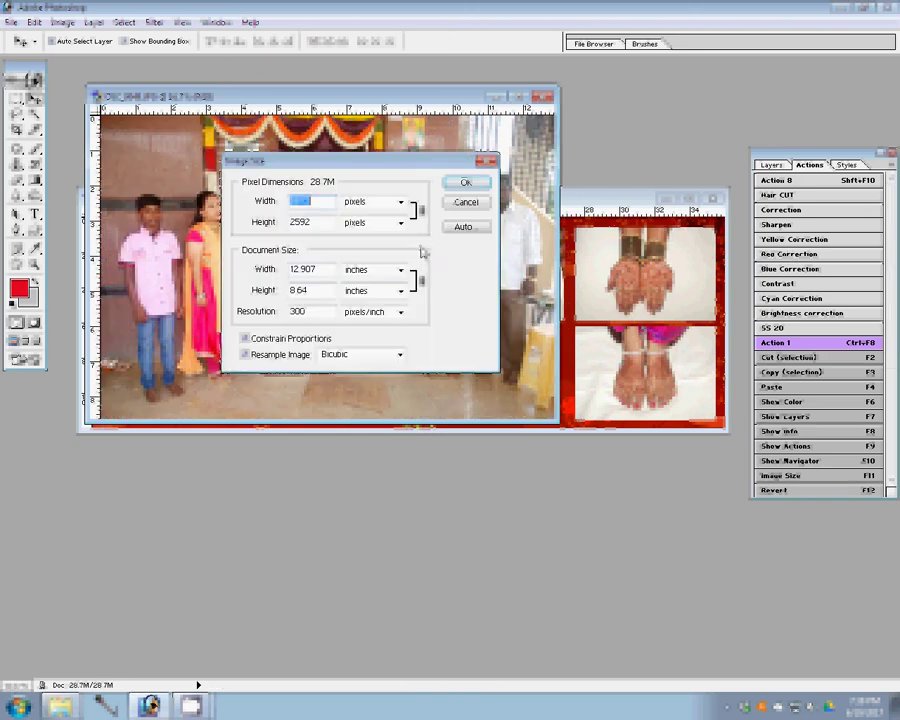
{"action": "double_click", "coordinate": [327, 271]}
{"action": "type", "text": "8"}
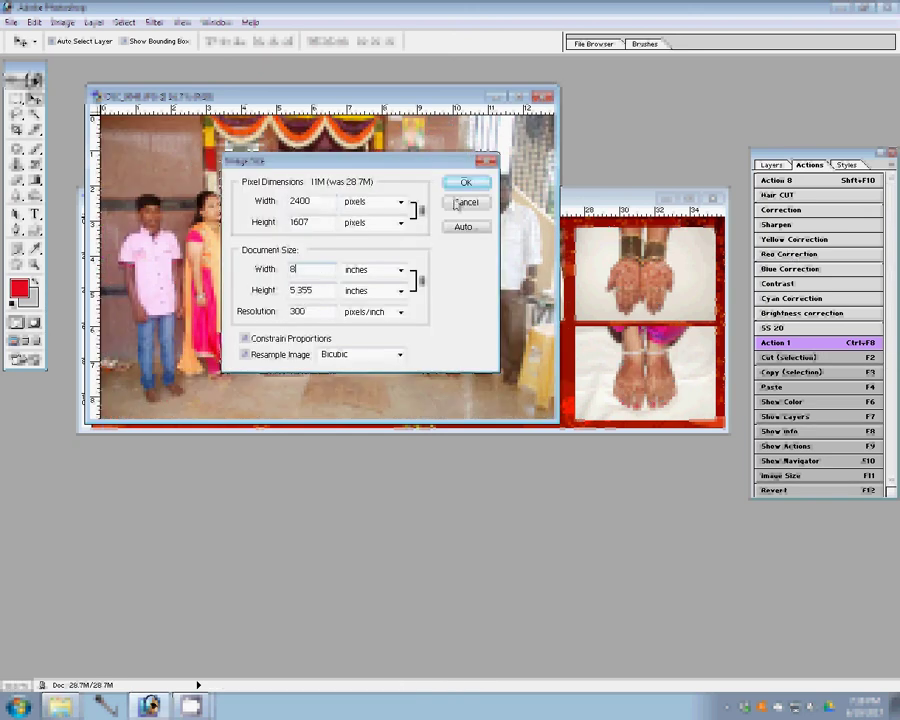
{"action": "key", "text": "Return"}
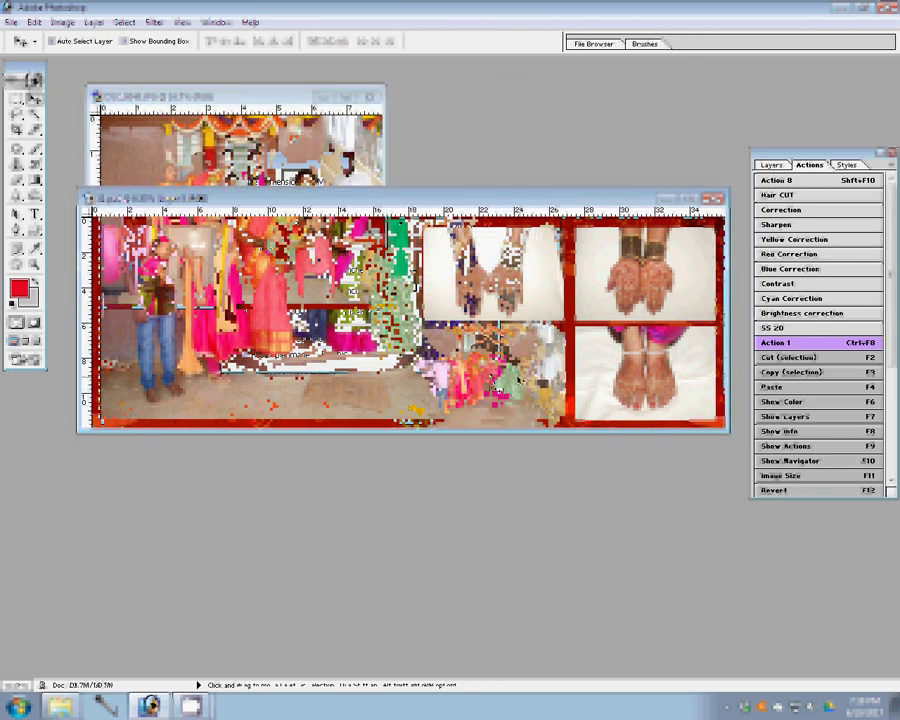
{"action": "key", "text": "ctrl+w"}
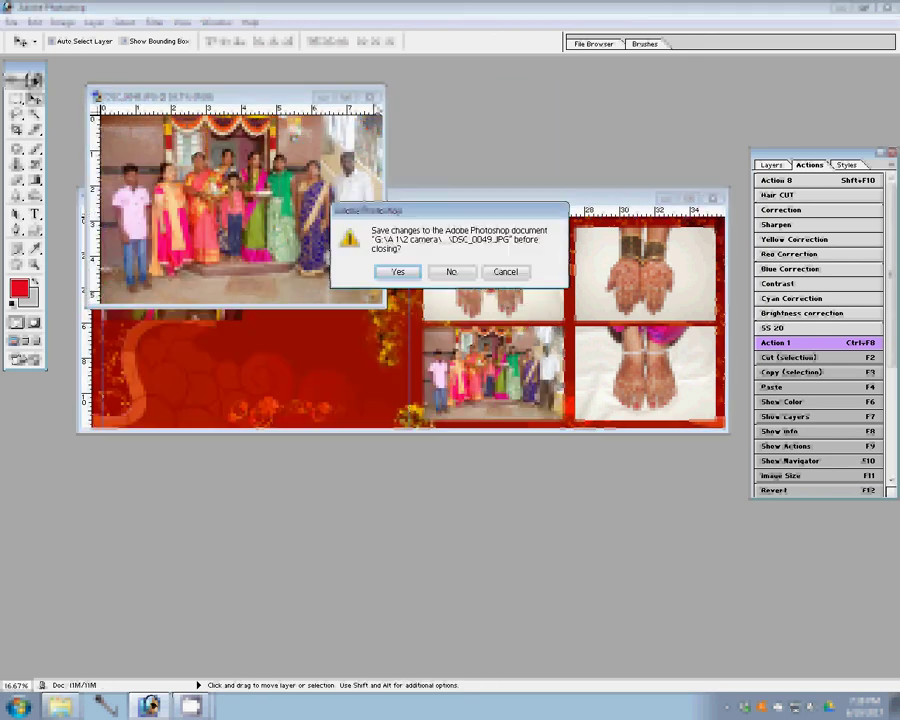
{"action": "key", "text": "n"}
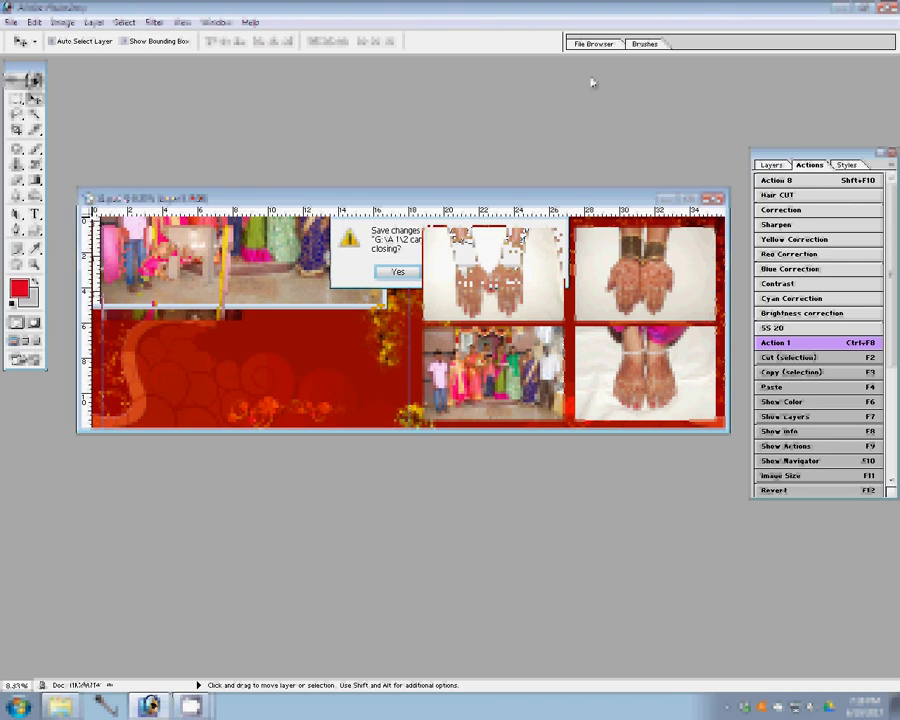
Step: Move DSC_0049 into the Delete folder and open bride portrait DSC_0034 in Photoshop
{"action": "key", "text": "alt+Tab"}
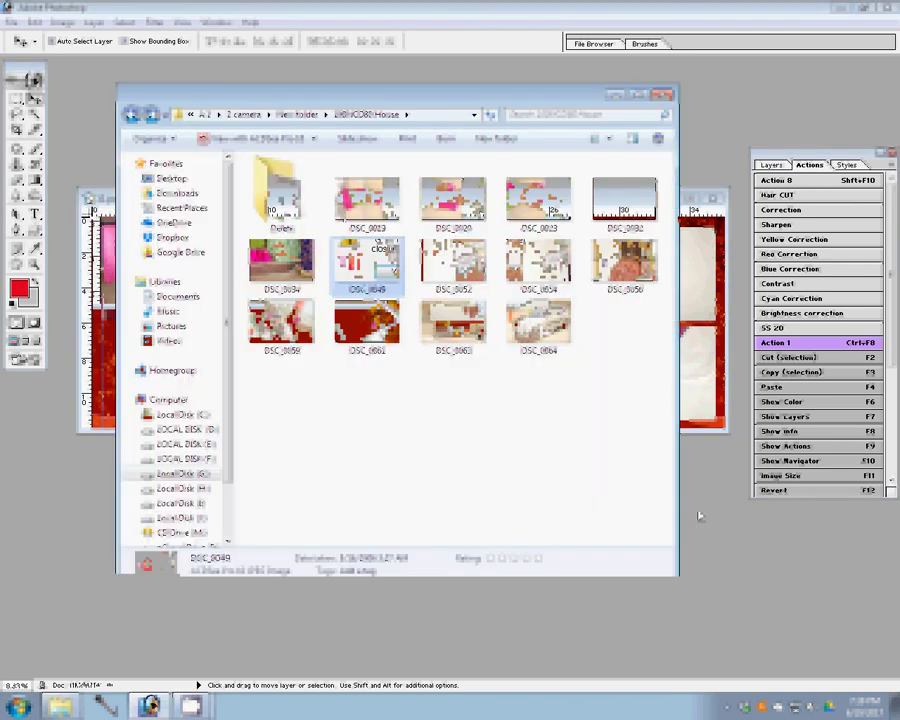
{"action": "left_click_drag", "start_coordinate": [367, 262], "coordinate": [282, 210]}
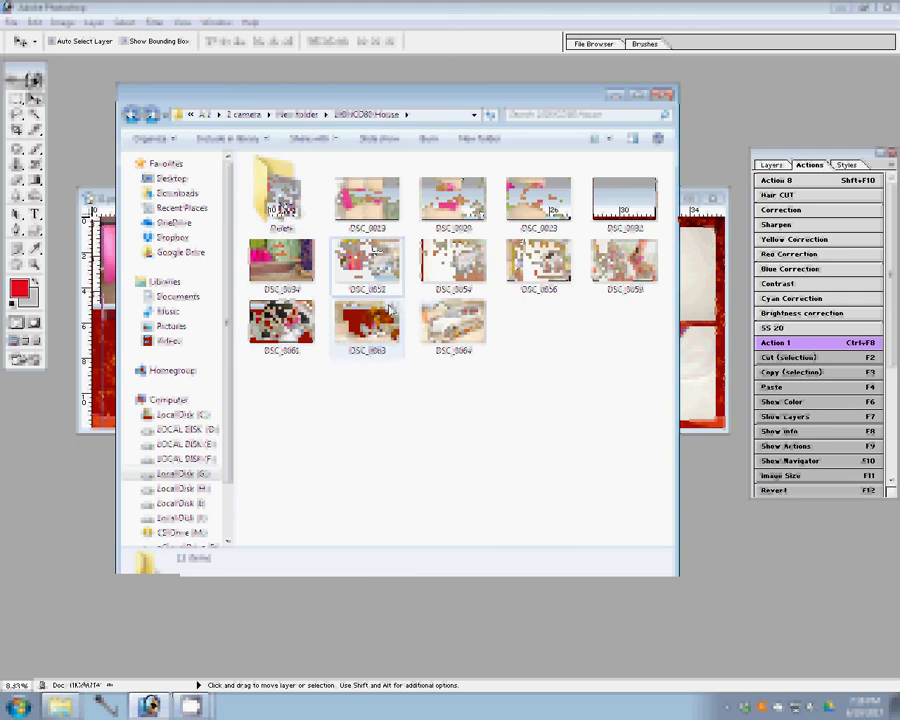
{"action": "left_click", "coordinate": [273, 267]}
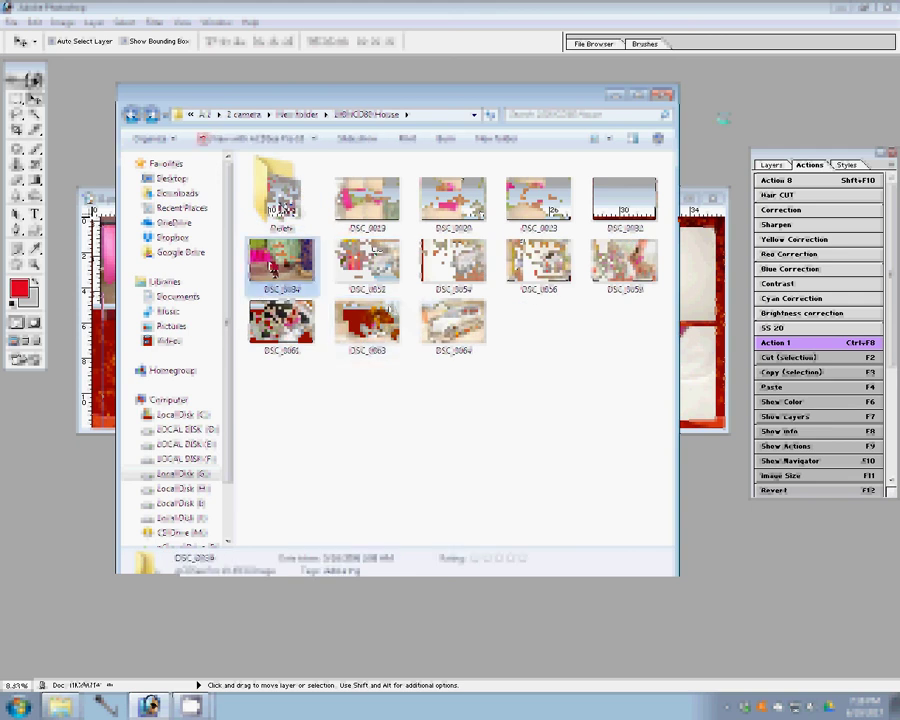
{"action": "double_click", "coordinate": [273, 267]}
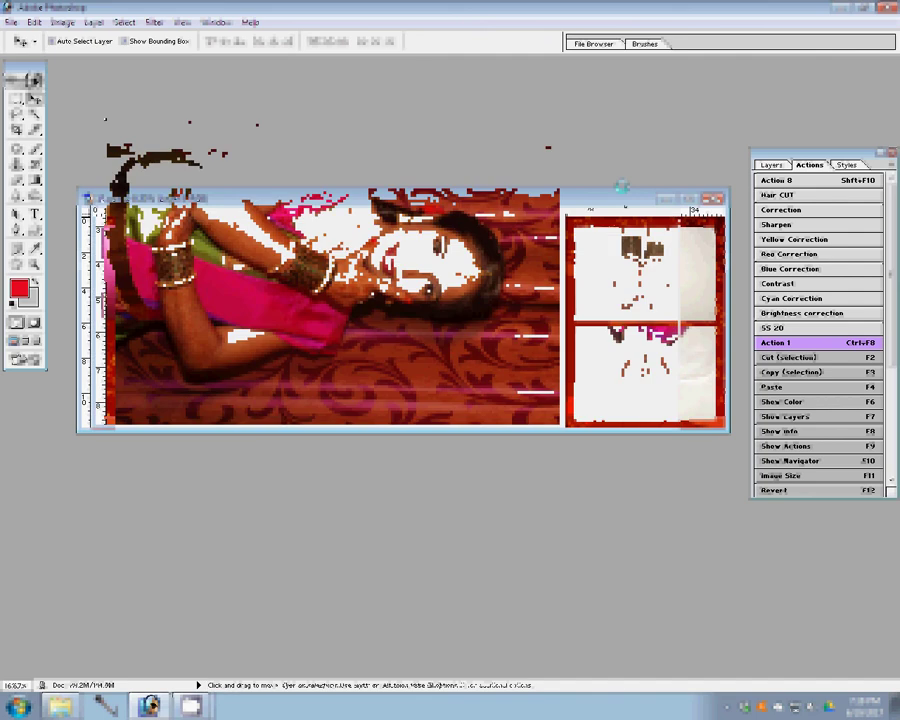
Step: Rotate the bride portrait upright and resize it to 6 inches wide
{"action": "left_click", "coordinate": [62, 21]}
{"action": "mouse_move", "coordinate": [97, 163]}
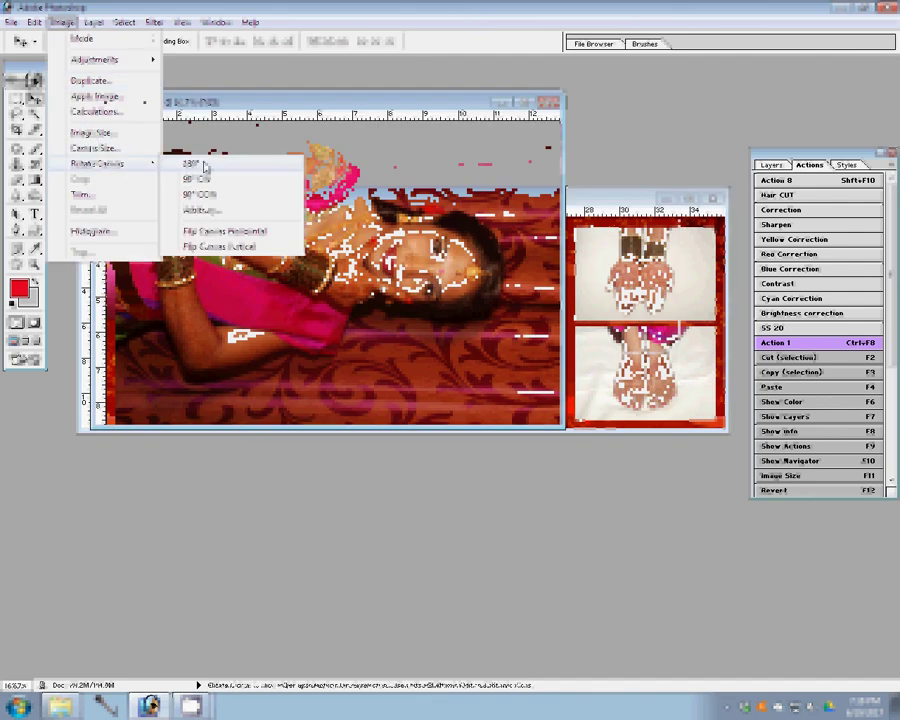
{"action": "left_click", "coordinate": [199, 194]}
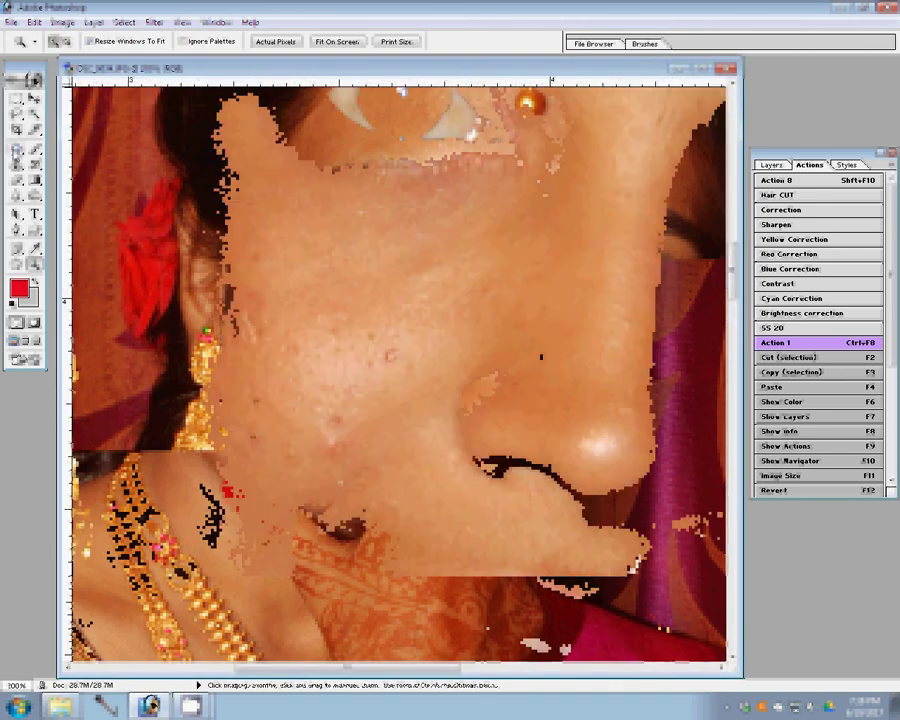
{"action": "key", "text": "j"}
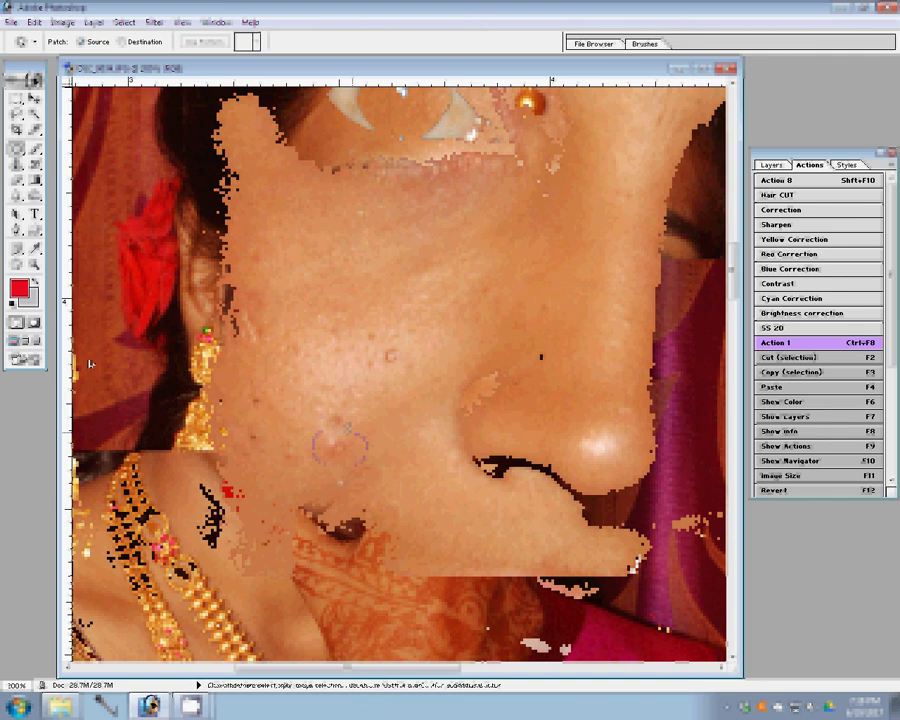
{"action": "key", "text": "ctrl+d"}
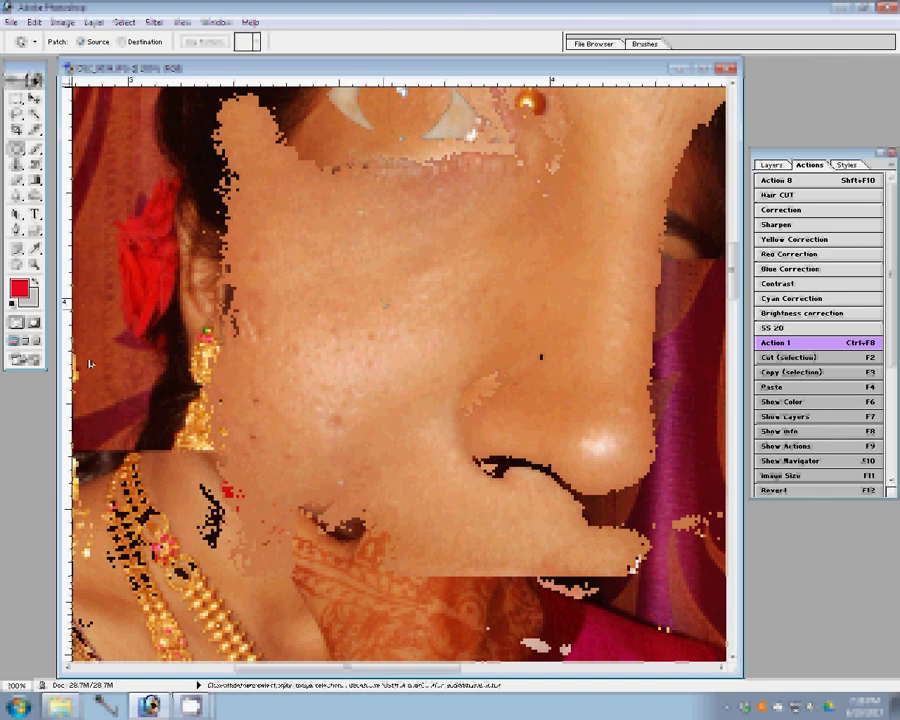
{"action": "key", "text": "F11"}
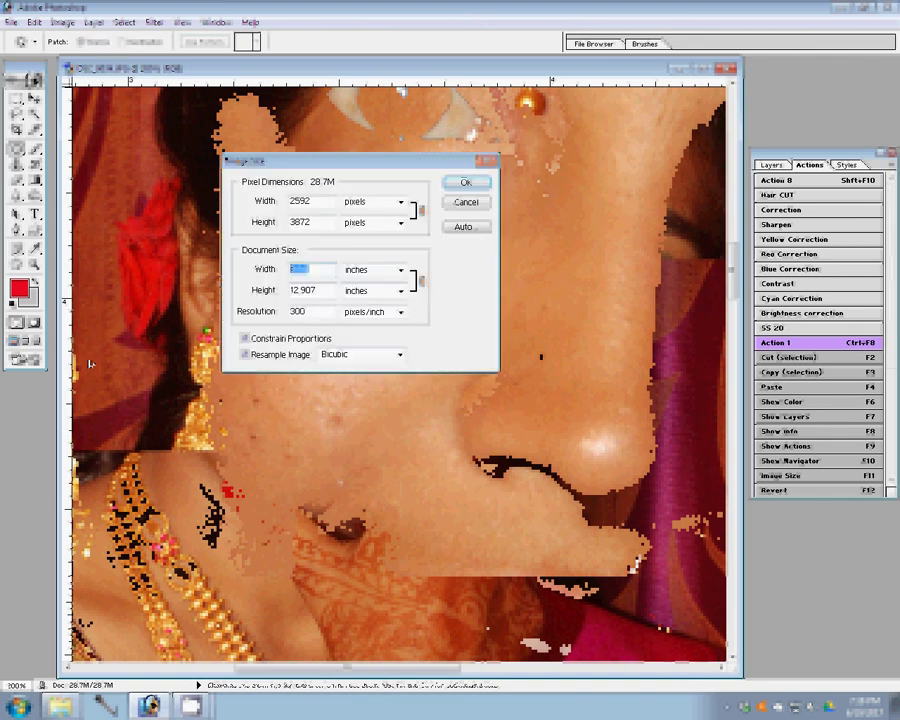
{"action": "type", "text": "6"}
{"action": "key", "text": "Return"}
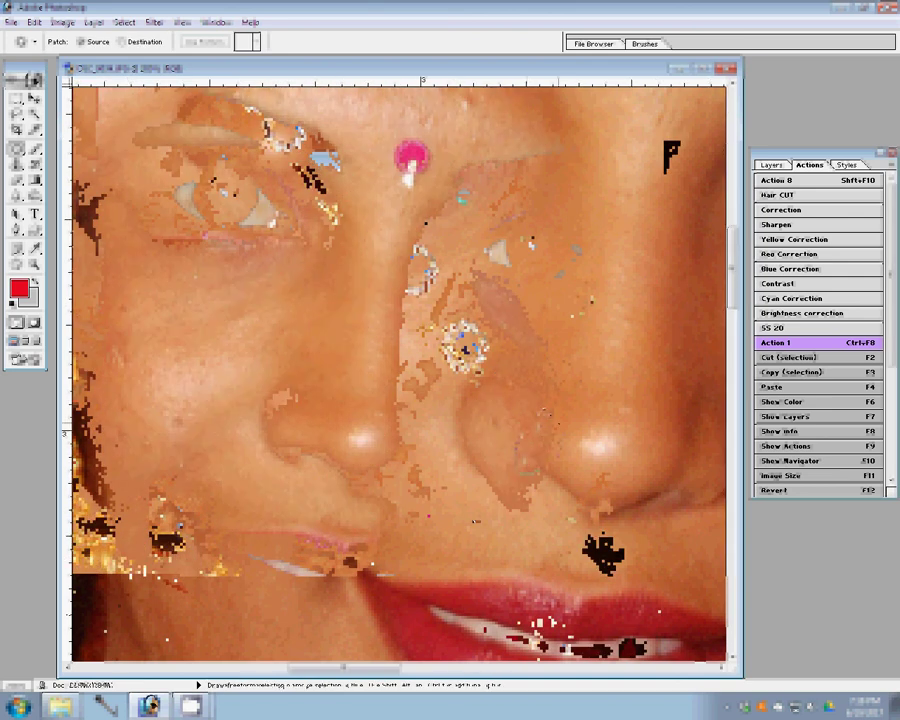
Step: Patch away the blemishes on the bride's forehead with clean nearby skin
{"action": "scroll", "coordinate": [435, 326], "scroll_direction": "up", "scroll_amount": 5}
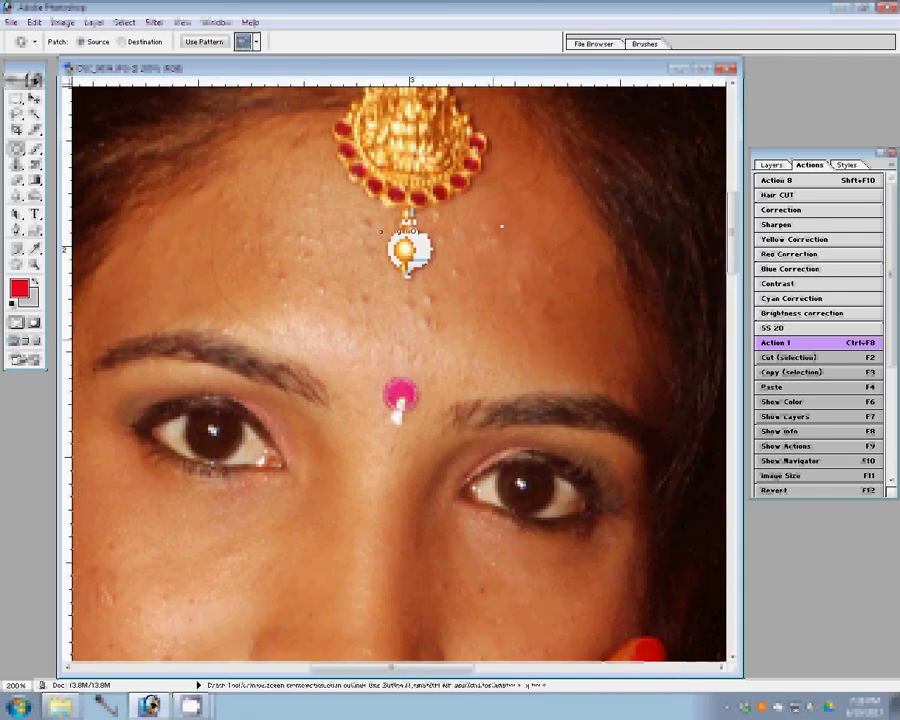
{"action": "left_click", "coordinate": [513, 298]}
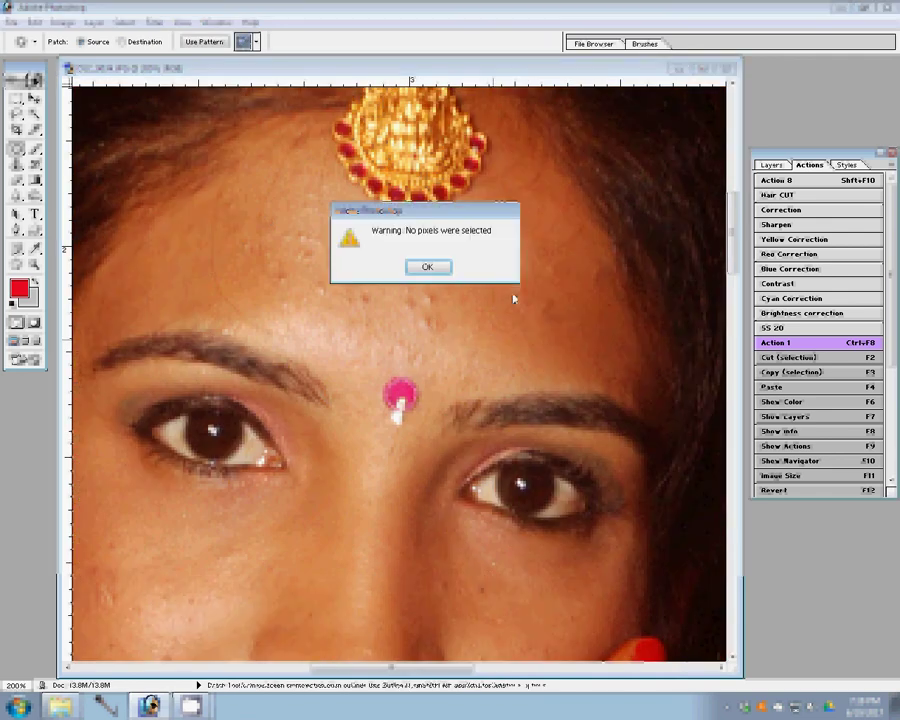
{"action": "key", "text": "Return"}
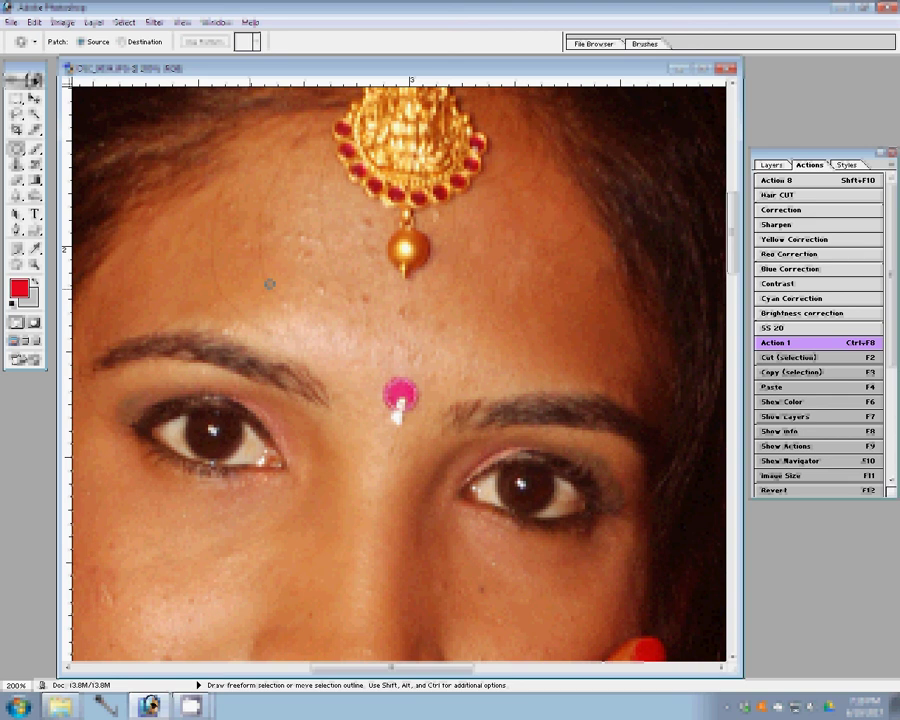
{"action": "left_click_drag", "start_coordinate": [298, 236], "coordinate": [350, 293]}
{"action": "left_click_drag", "start_coordinate": [370, 213], "coordinate": [362, 315]}
{"action": "left_click_drag", "start_coordinate": [368, 263], "coordinate": [403, 393]}
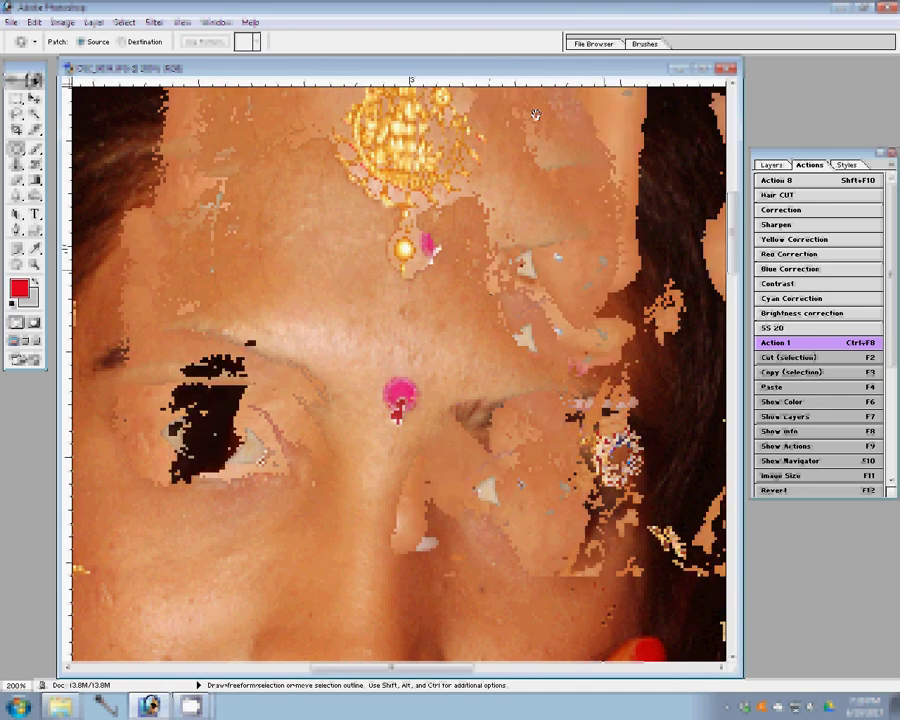
{"action": "left_click_drag", "start_coordinate": [536, 115], "coordinate": [788, 115]}
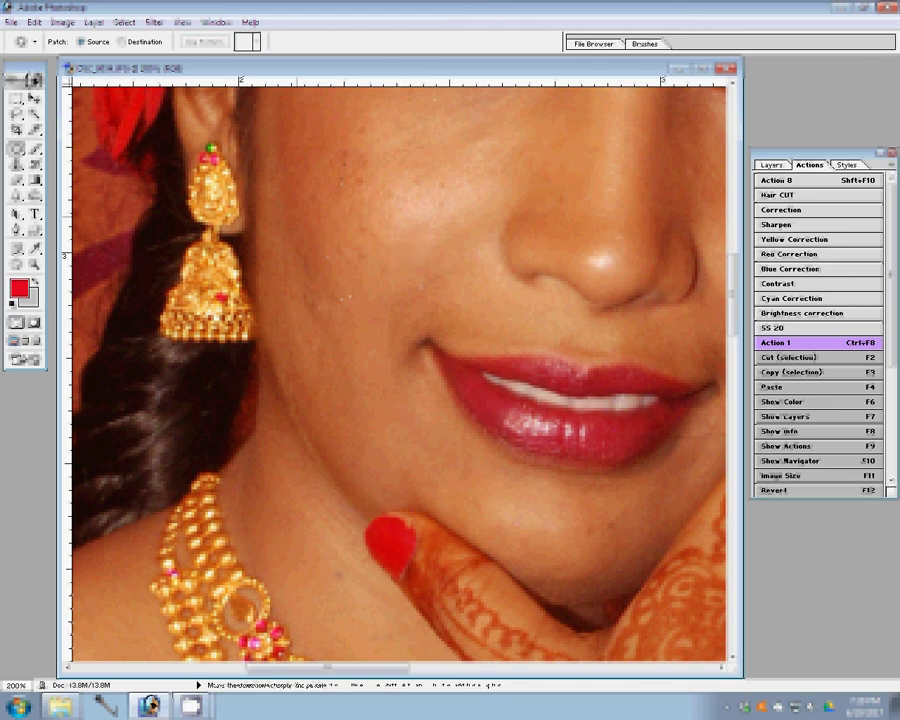
Step: Fit the portrait on screen and drag it into the album spread
{"action": "key", "text": "z"}
{"action": "left_click", "coordinate": [340, 41]}
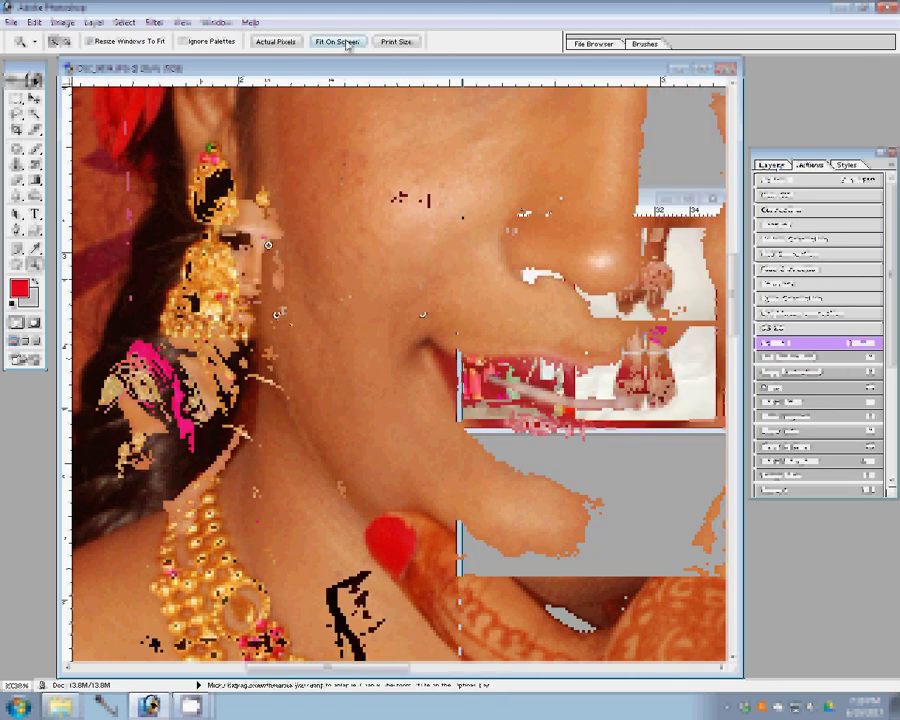
{"action": "left_click", "coordinate": [347, 44]}
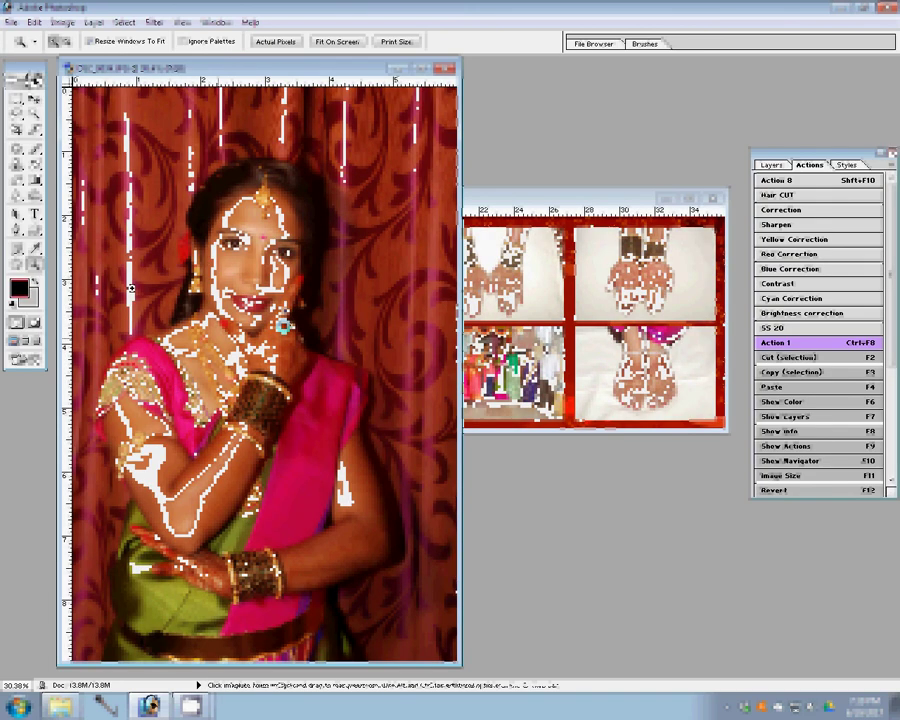
{"action": "left_click", "coordinate": [345, 377]}
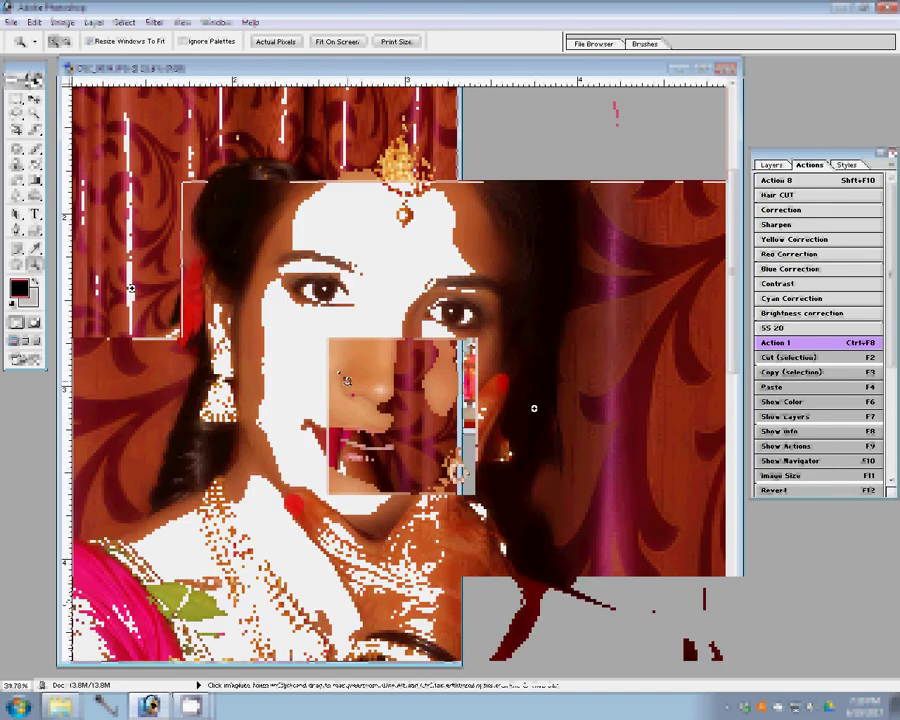
{"action": "right_click", "coordinate": [409, 342]}
{"action": "left_click", "coordinate": [440, 351]}
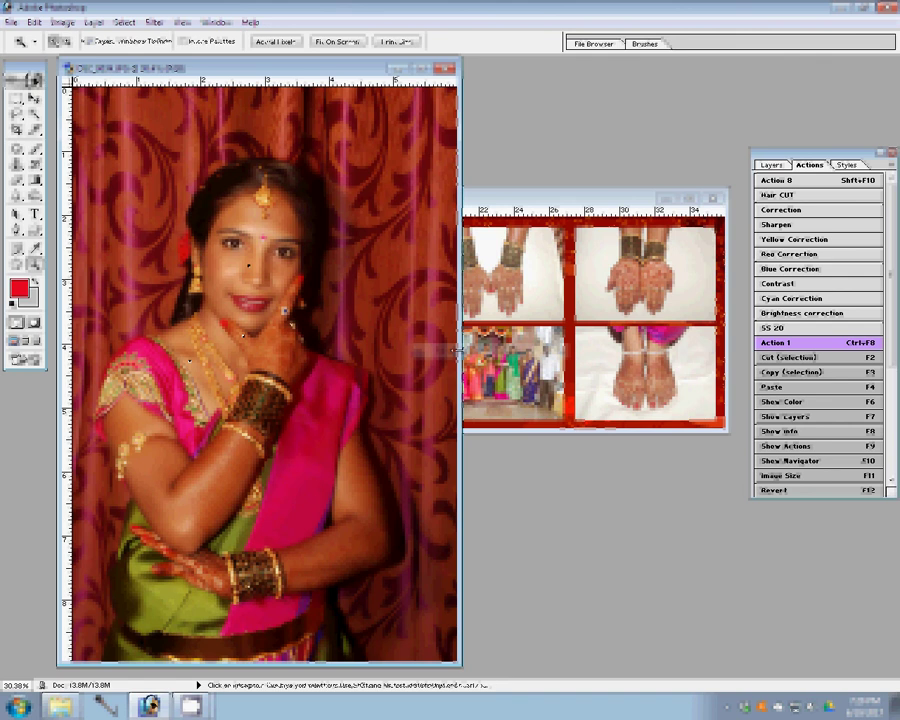
{"action": "key", "text": "v"}
{"action": "left_click", "coordinate": [484, 283]}
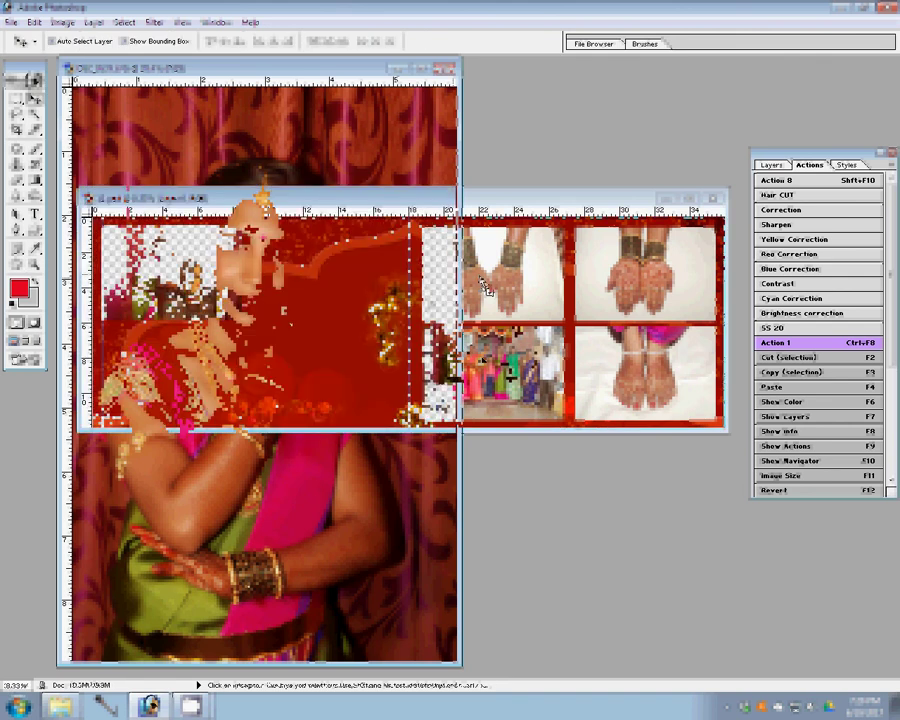
{"action": "left_click_drag", "start_coordinate": [484, 283], "coordinate": [444, 283]}
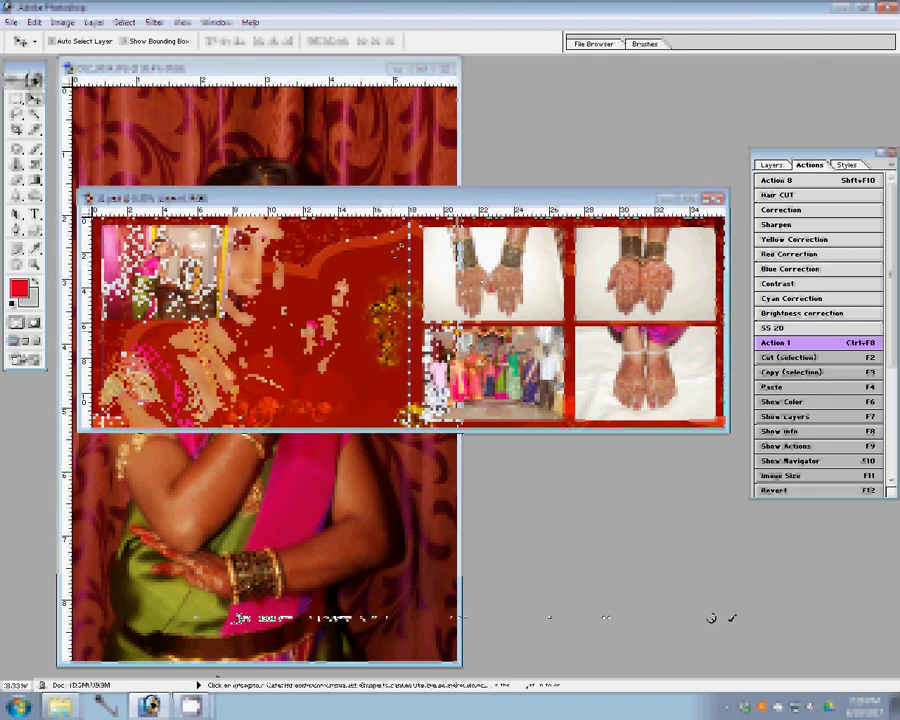
Step: Enlarge the portrait onto the left page's middle and close the original unsaved
{"action": "key", "text": "ctrl+t"}
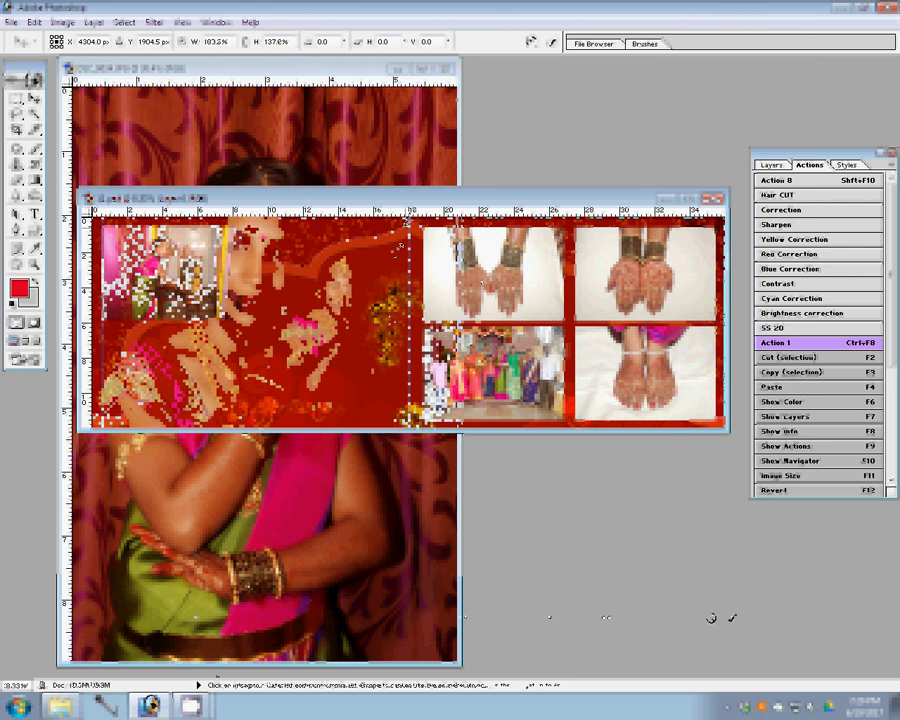
{"action": "left_click_drag", "start_coordinate": [400, 246], "coordinate": [348, 313]}
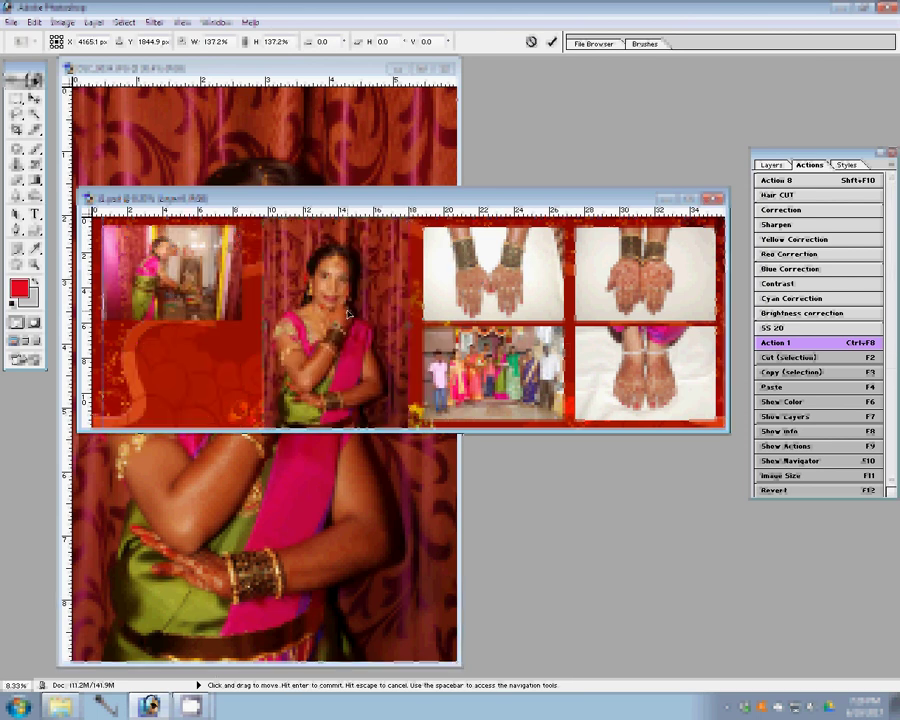
{"action": "key", "text": "Return"}
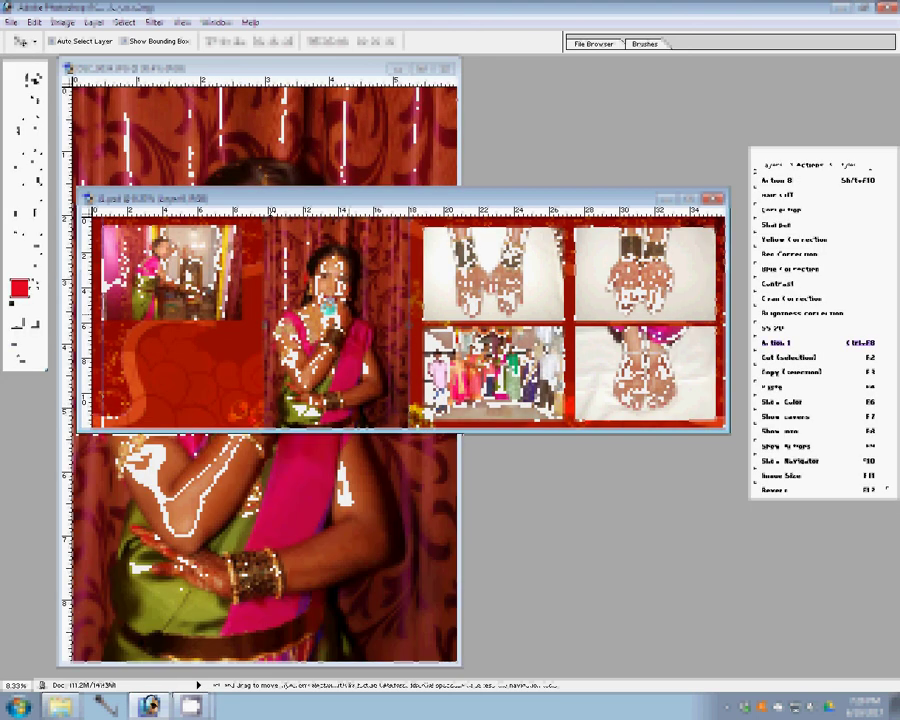
{"action": "left_click", "coordinate": [448, 68]}
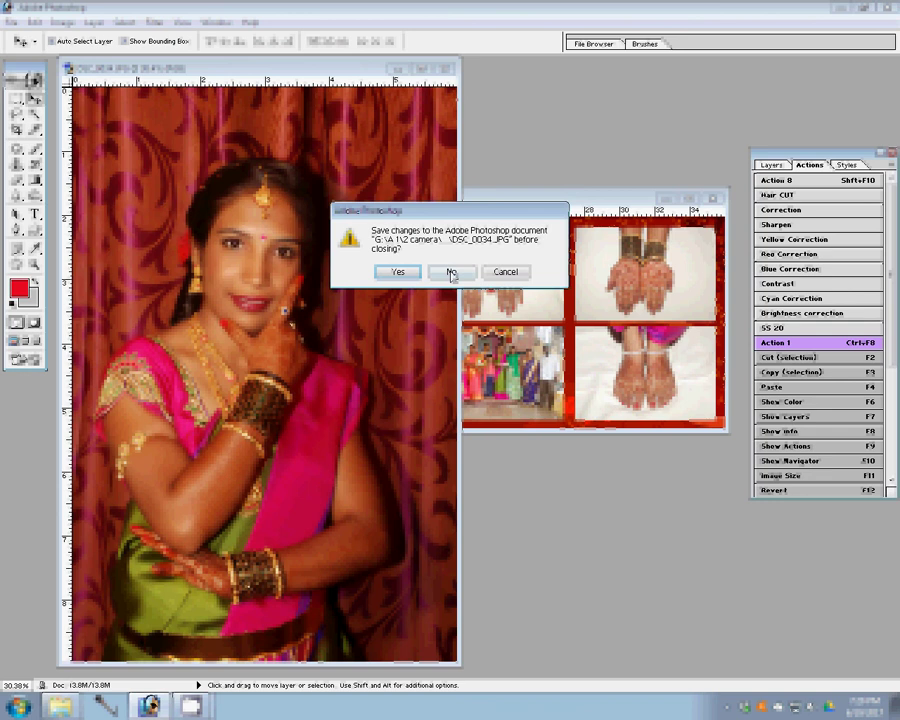
{"action": "left_click", "coordinate": [451, 273]}
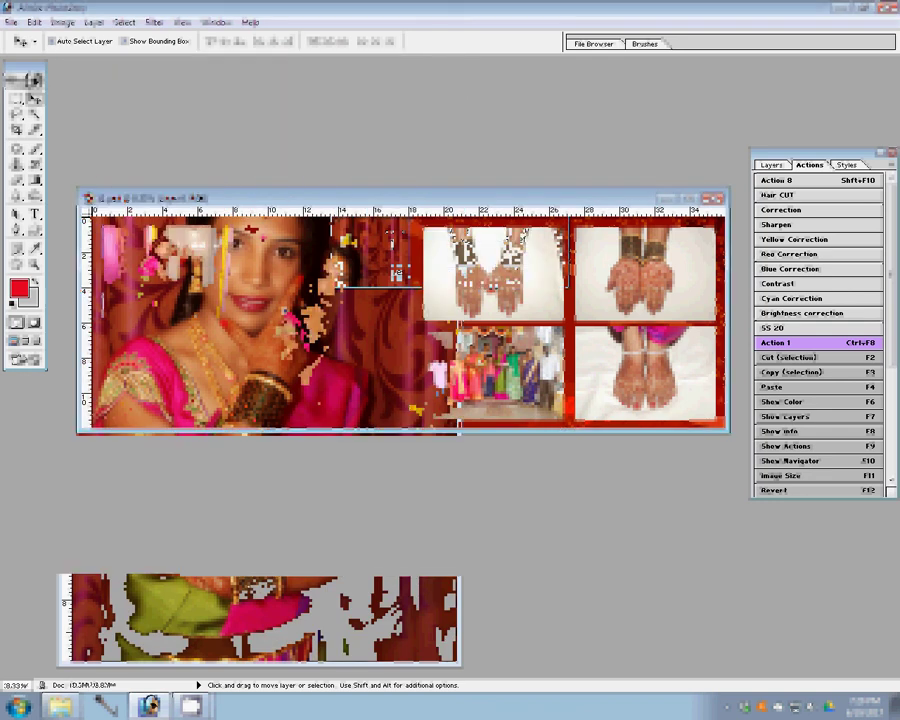
Step: Open the car photo, enlarge it to 18.3 in wide, and drag it into the spread's top-left
{"action": "key", "text": "ctrl+o"}
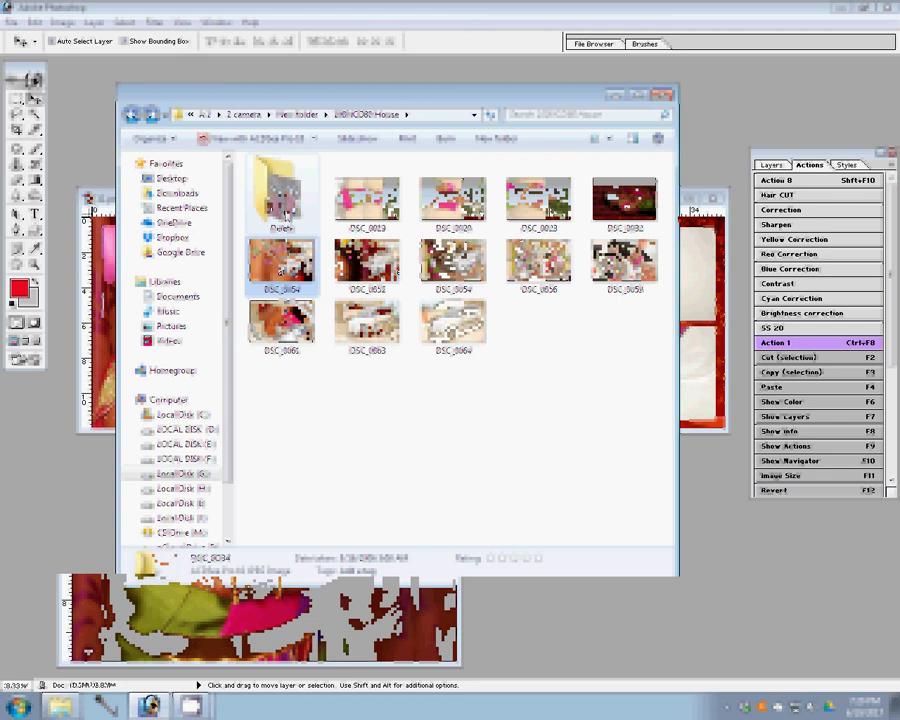
{"action": "left_click_drag", "start_coordinate": [285, 213], "coordinate": [285, 213]}
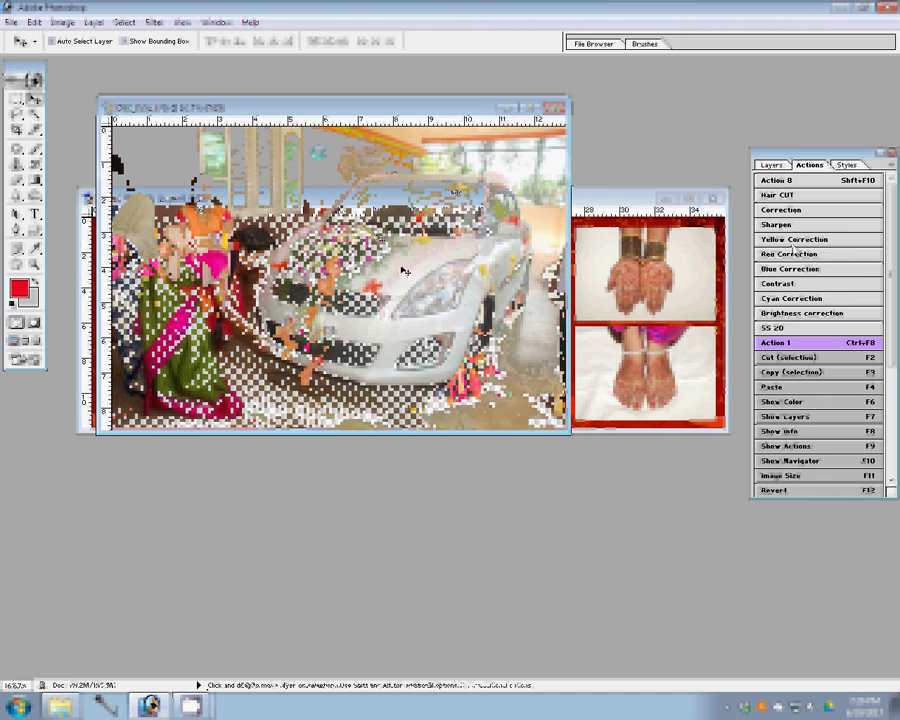
{"action": "key", "text": "F11"}
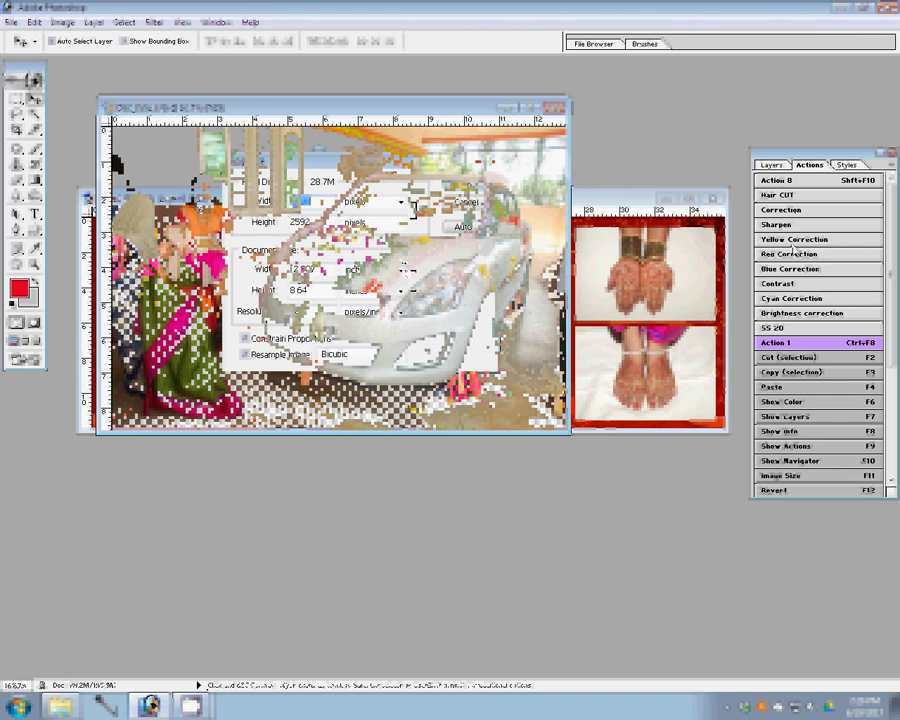
{"action": "type", "text": "18.3"}
{"action": "key", "text": "Return"}
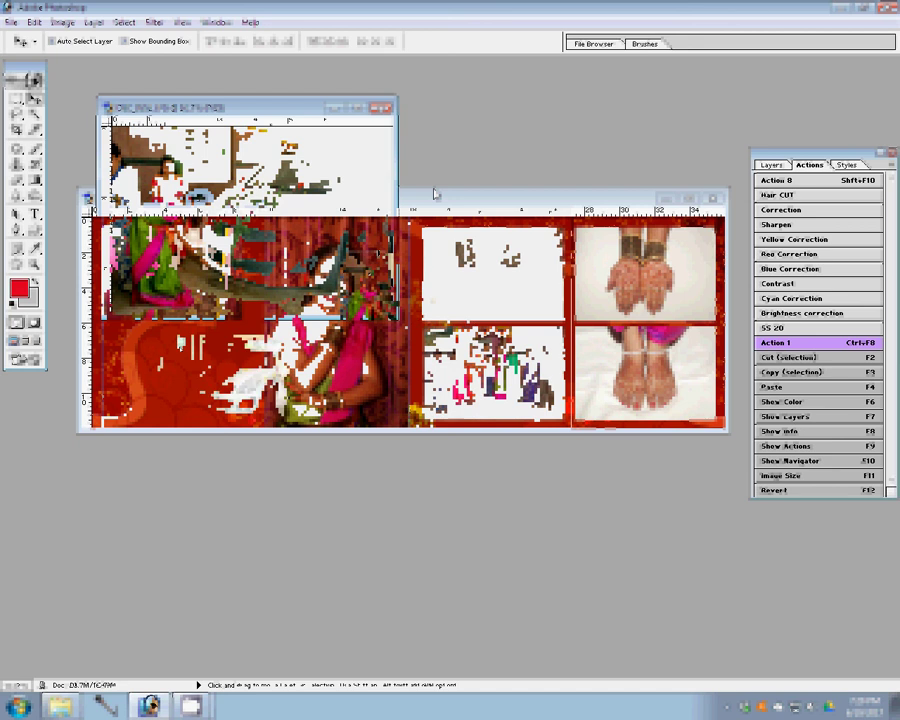
{"action": "left_click", "coordinate": [435, 193]}
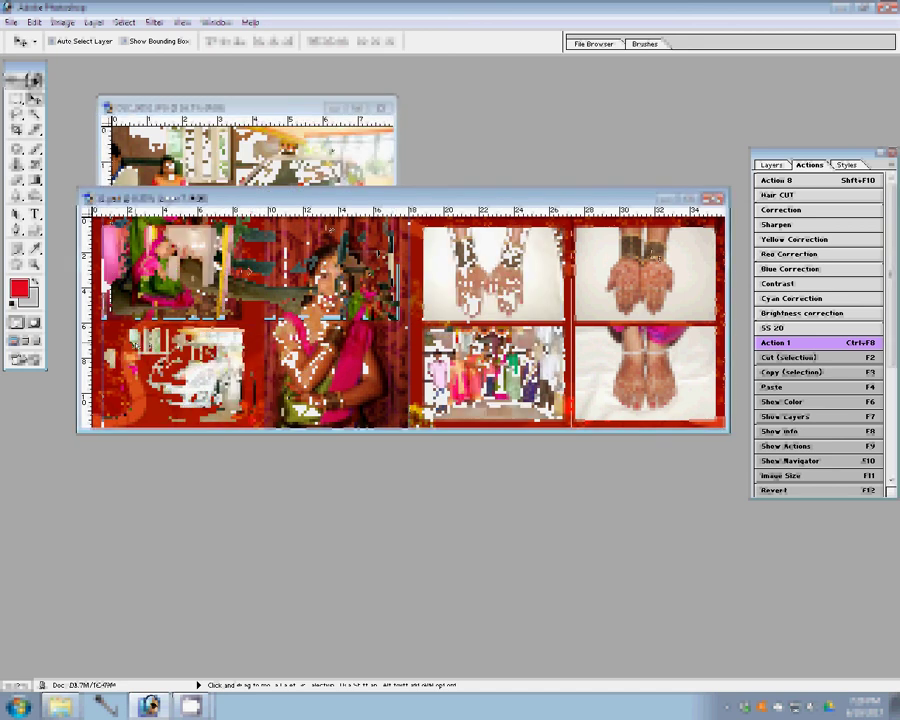
{"action": "left_click_drag", "start_coordinate": [247, 270], "coordinate": [390, 235]}
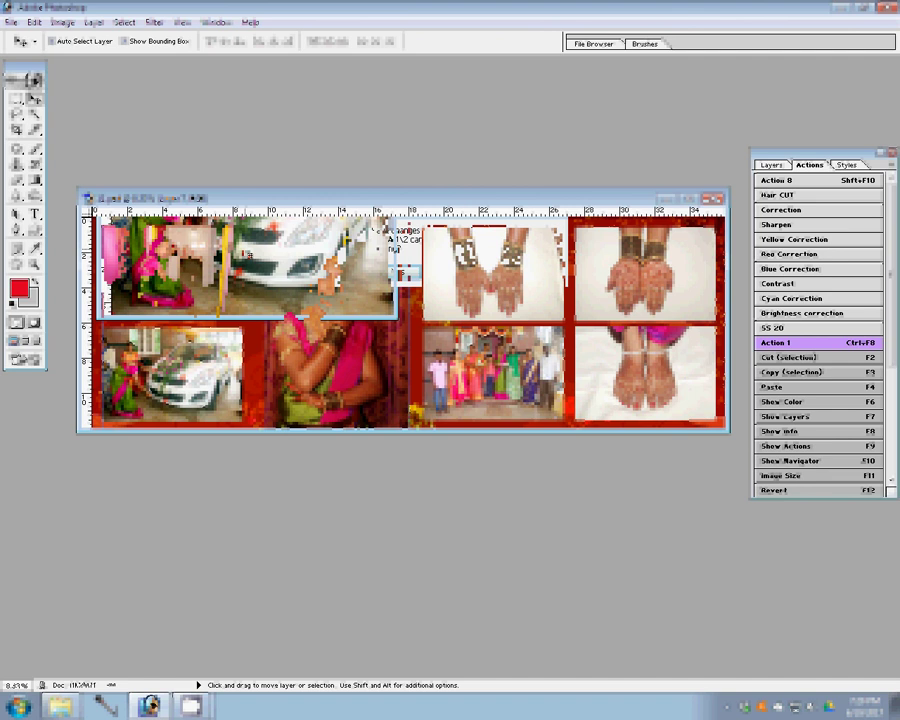
Step: Give one photo layer a 3 px red gradient Stroke layer style border
{"action": "left_click", "coordinate": [769, 165]}
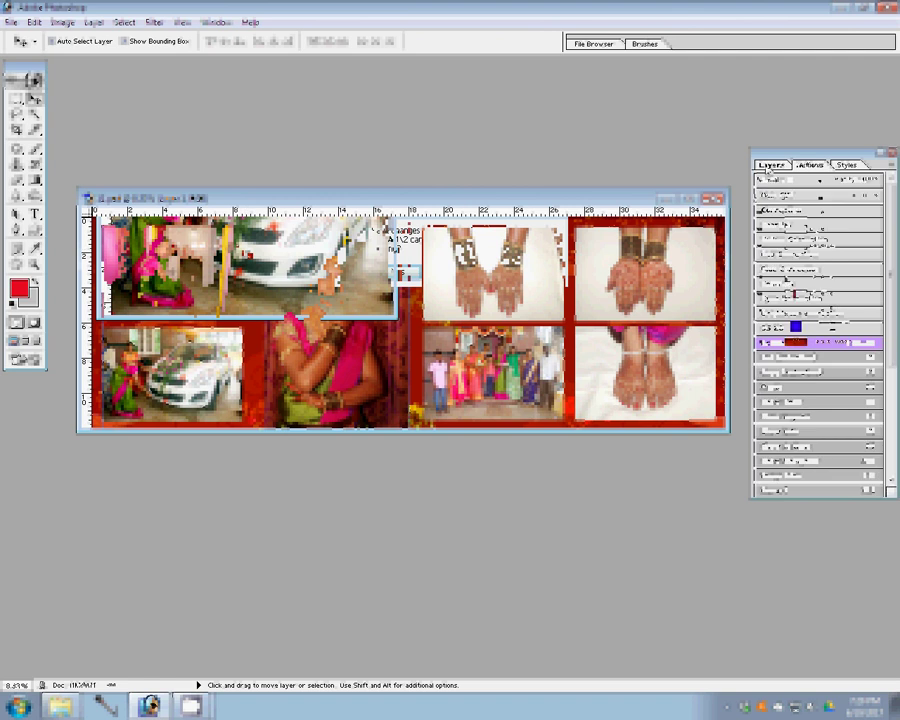
{"action": "left_click", "coordinate": [775, 492]}
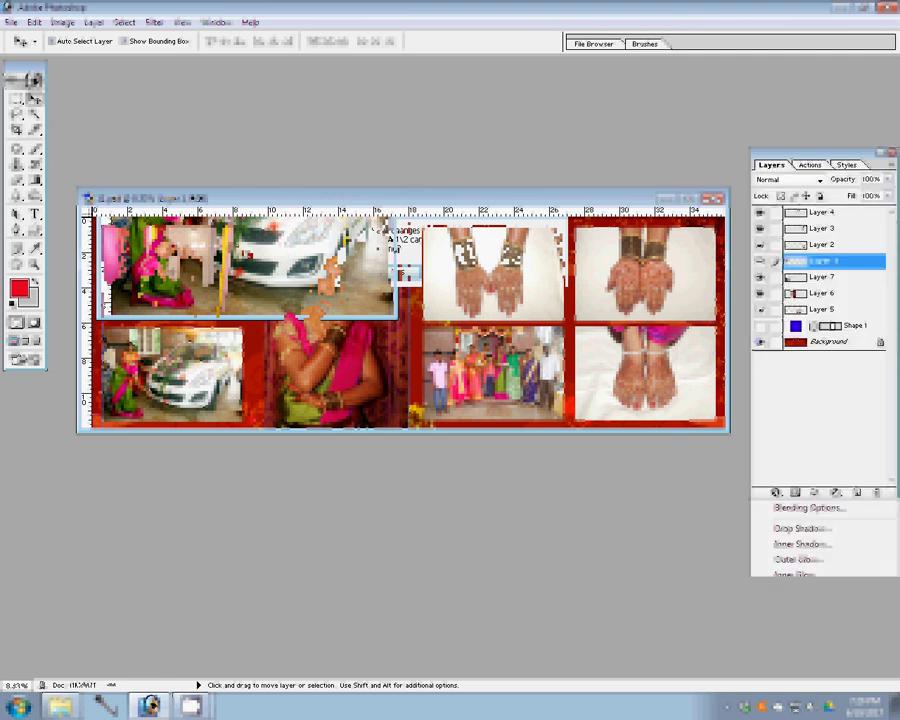
{"action": "left_click", "coordinate": [749, 440]}
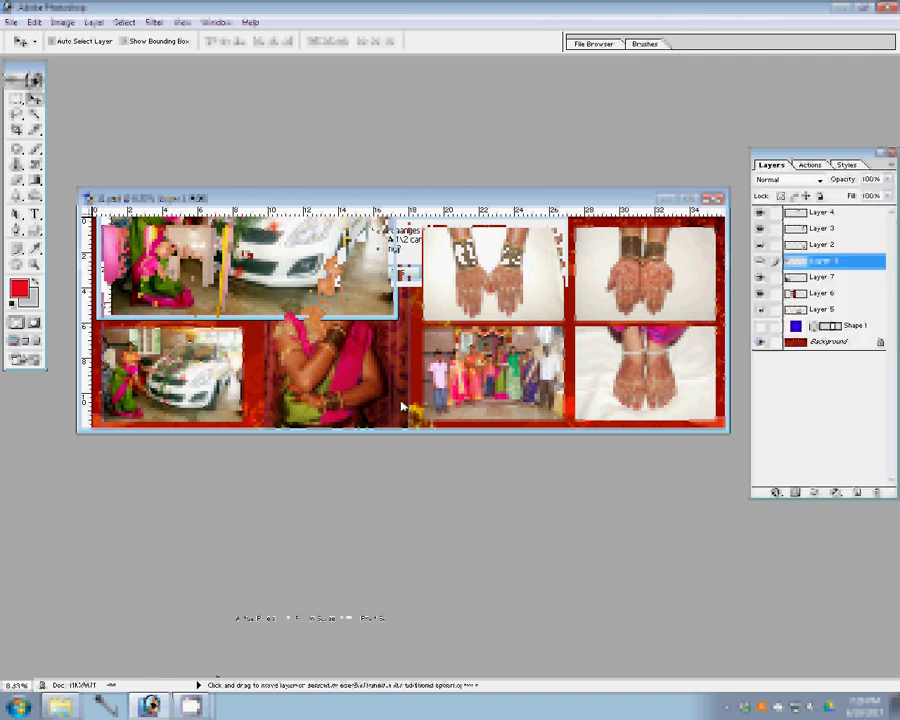
{"action": "left_click", "coordinate": [386, 276]}
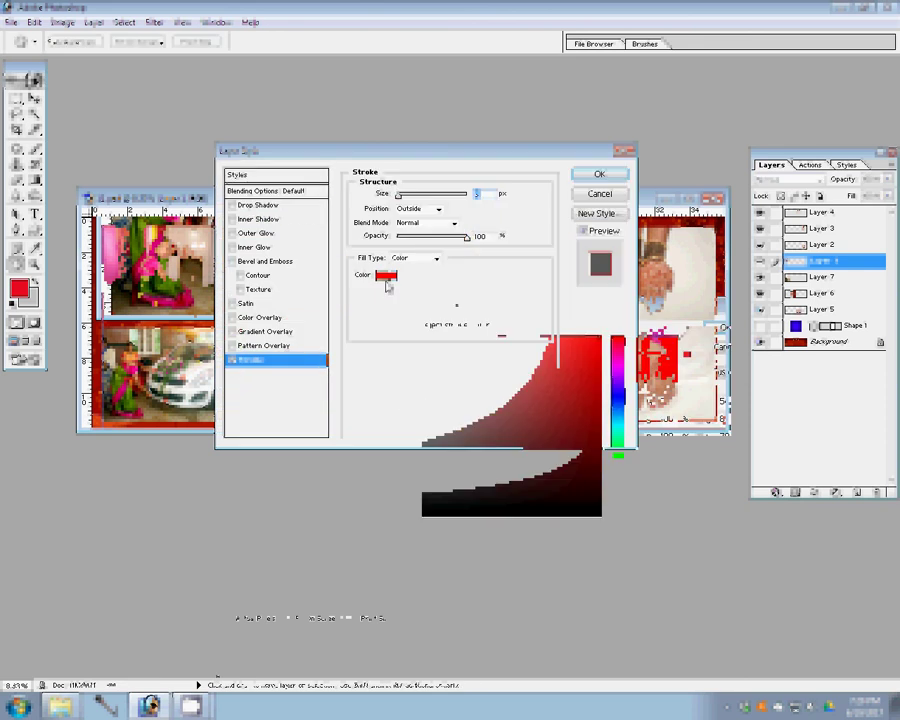
{"action": "key", "text": "Return"}
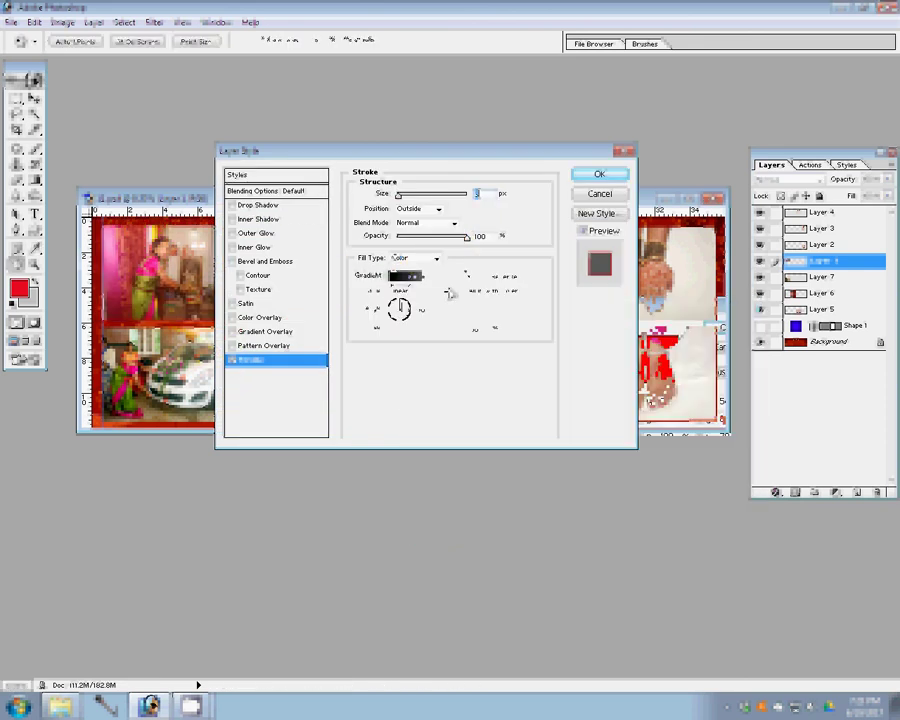
{"action": "left_click", "coordinate": [420, 276]}
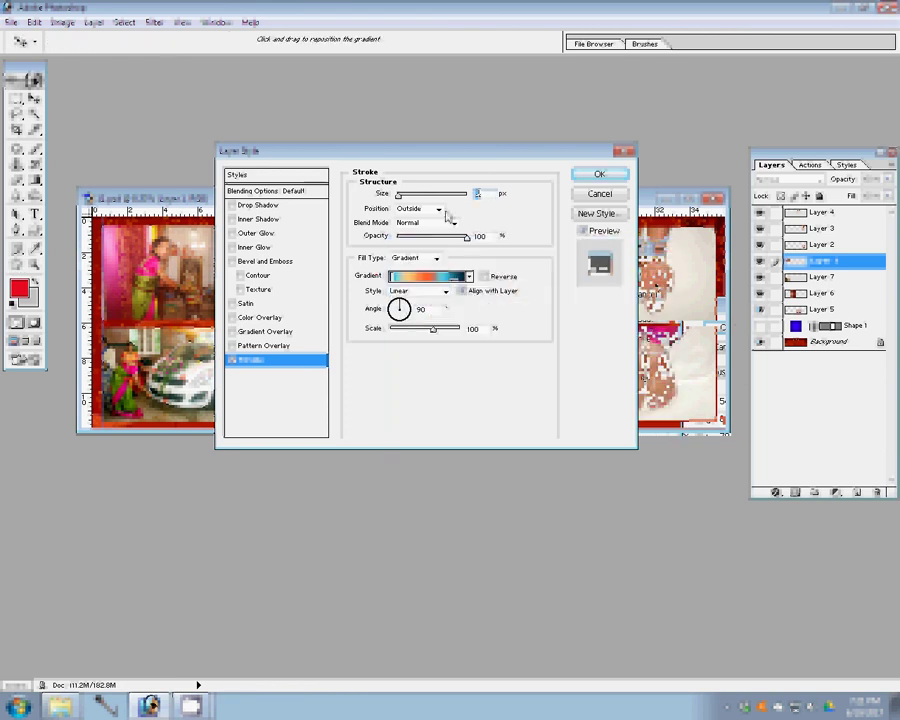
{"action": "left_click", "coordinate": [599, 176]}
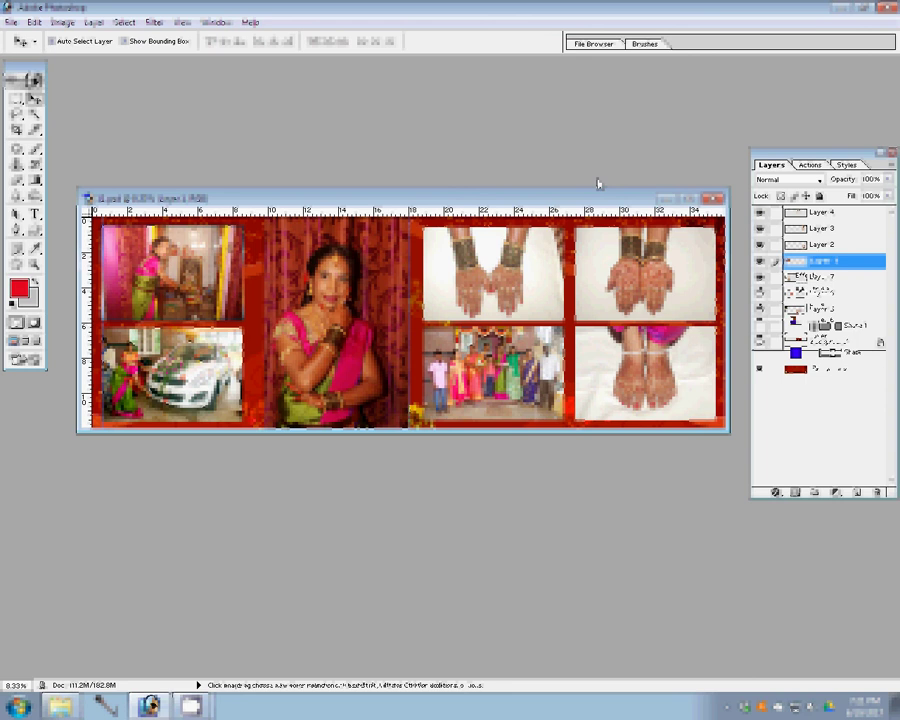
Step: Copy the stroke layer style and paste it onto Layers 7 and 6
{"action": "right_click", "coordinate": [855, 267]}
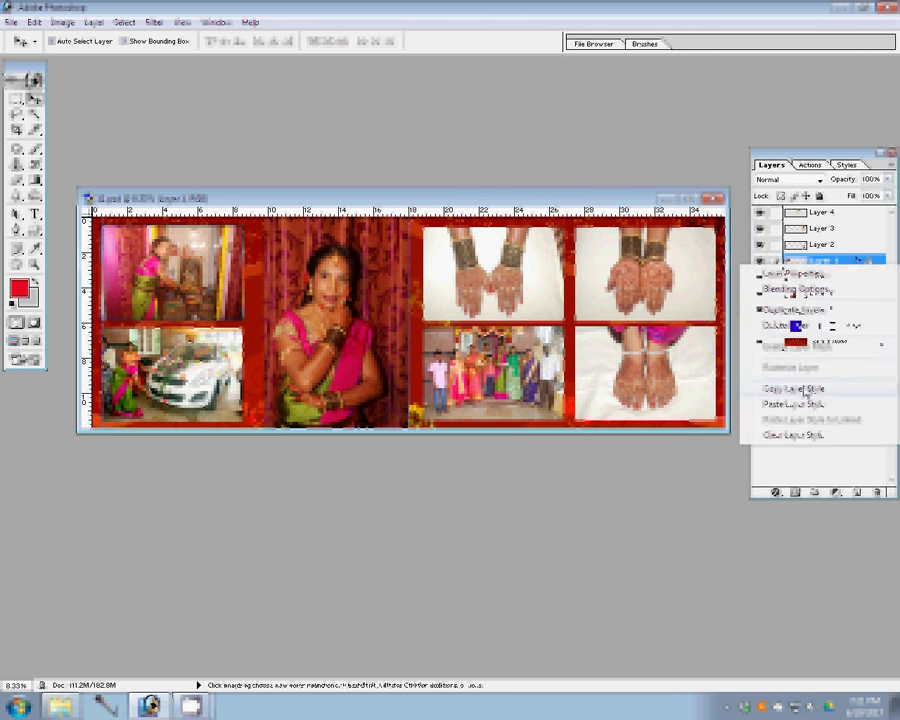
{"action": "left_click", "coordinate": [805, 389]}
{"action": "right_click", "coordinate": [856, 278]}
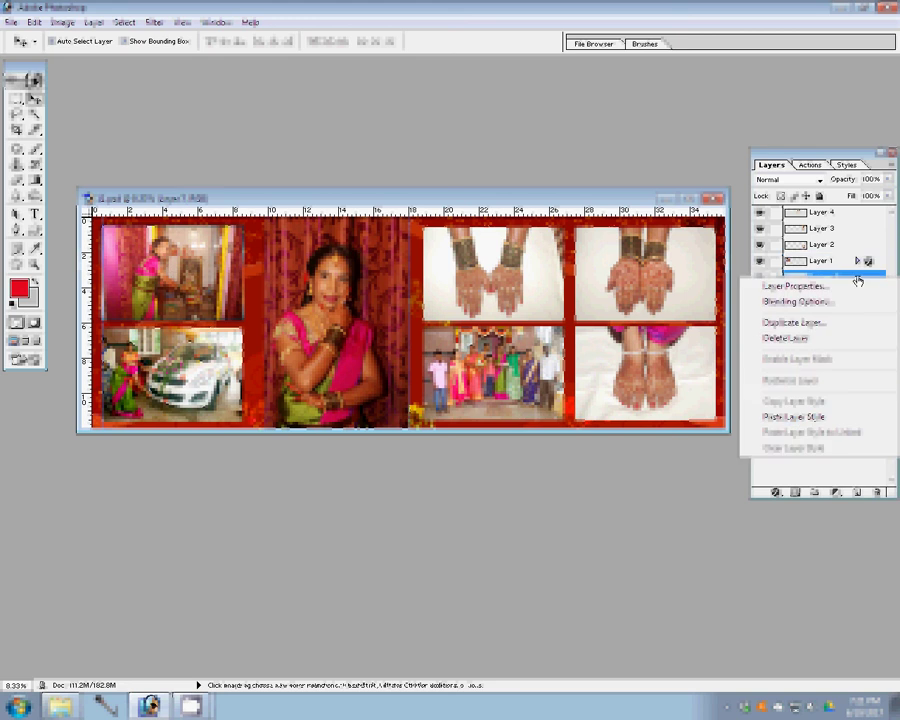
{"action": "left_click", "coordinate": [797, 416]}
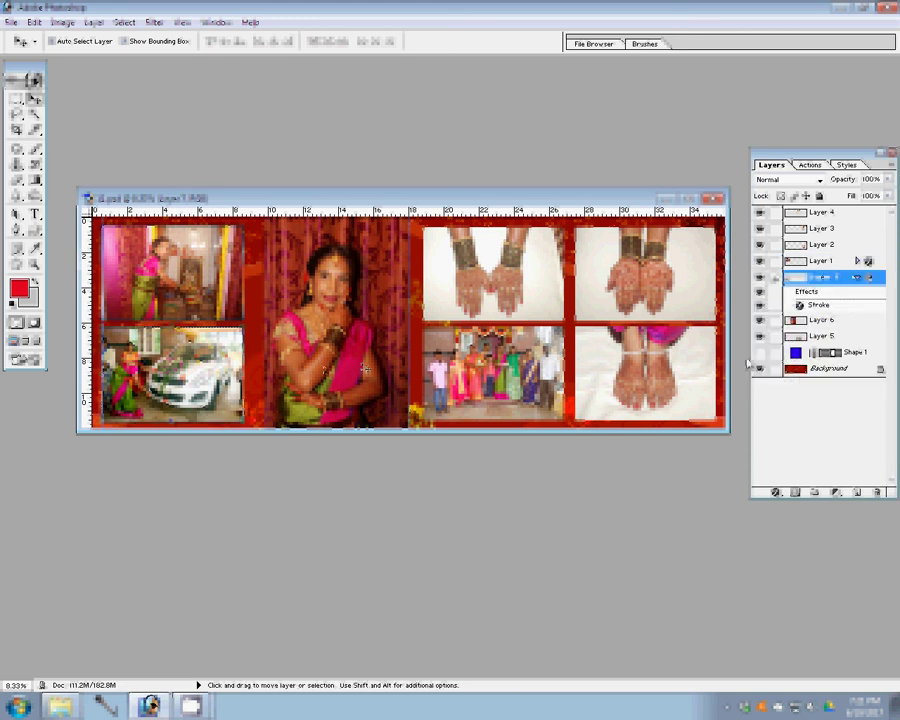
{"action": "left_click", "coordinate": [845, 319]}
{"action": "right_click", "coordinate": [845, 319]}
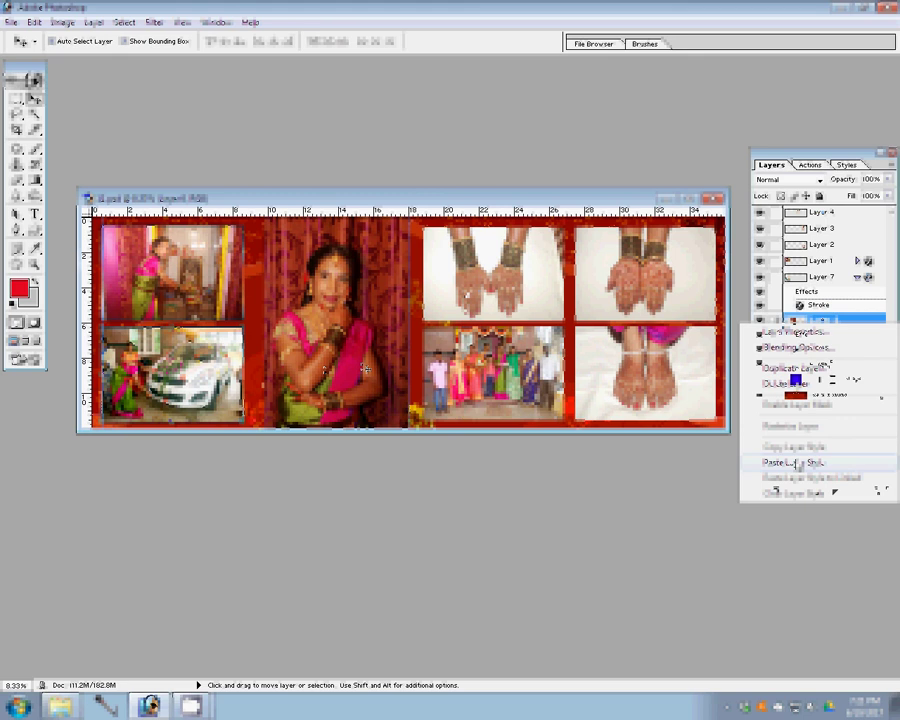
{"action": "left_click", "coordinate": [798, 463]}
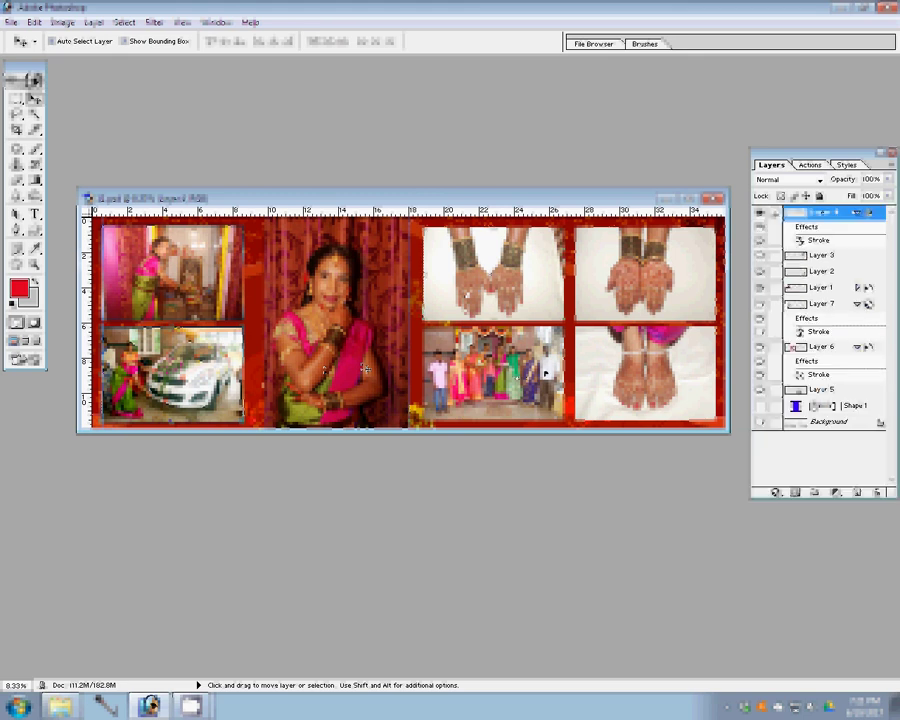
Step: Paste the same stroke layer style onto Layers 5, 3 and 2
{"action": "left_click", "coordinate": [835, 386]}
{"action": "right_click", "coordinate": [858, 388]}
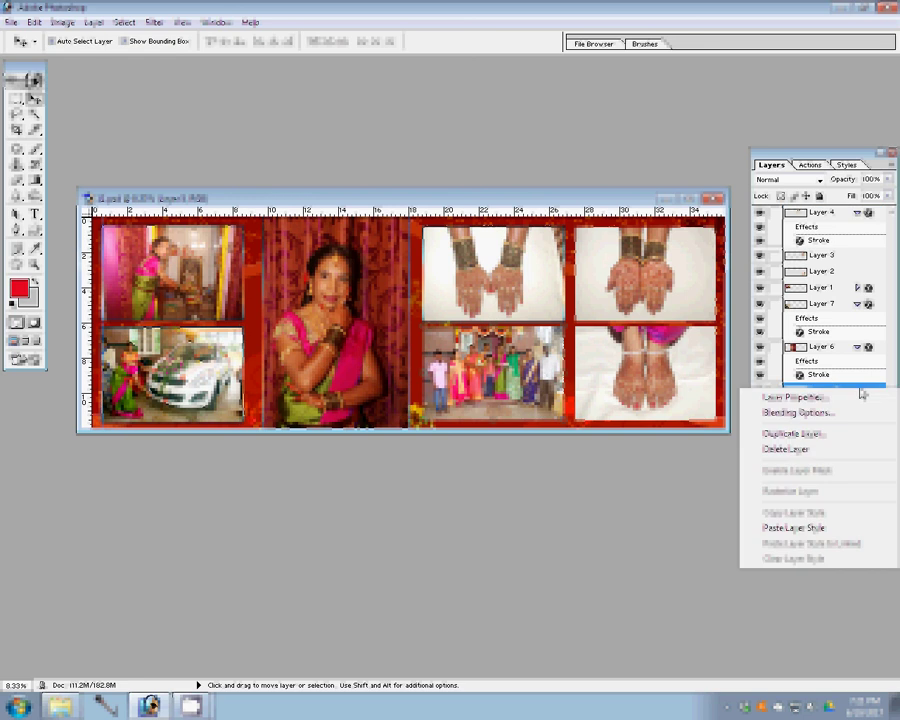
{"action": "left_click", "coordinate": [796, 529]}
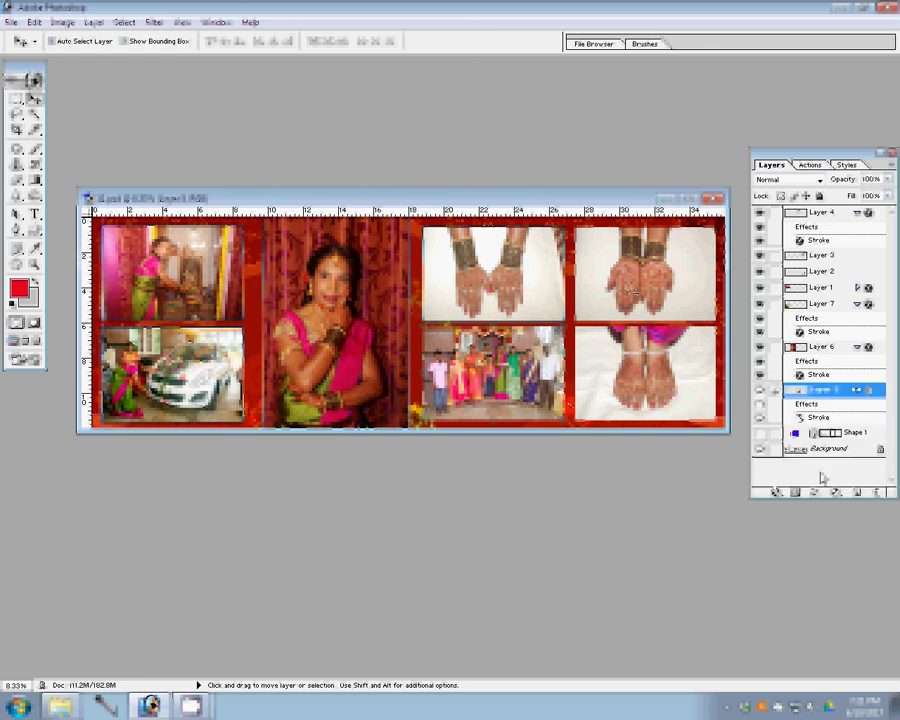
{"action": "right_click", "coordinate": [820, 256]}
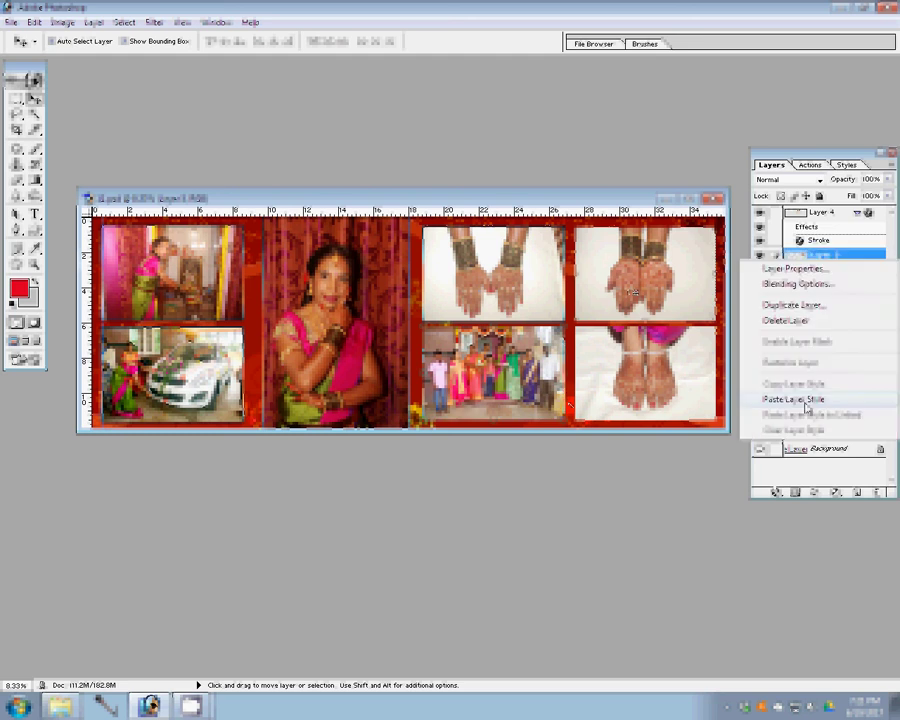
{"action": "left_click", "coordinate": [806, 402]}
{"action": "key", "text": "alt+bracketleft"}
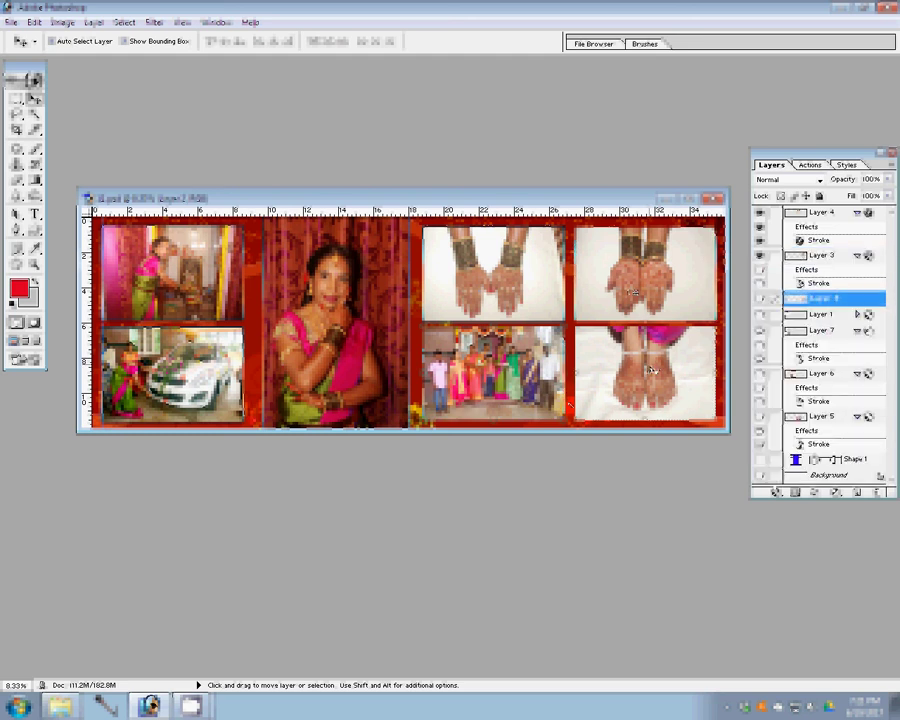
{"action": "right_click", "coordinate": [857, 298]}
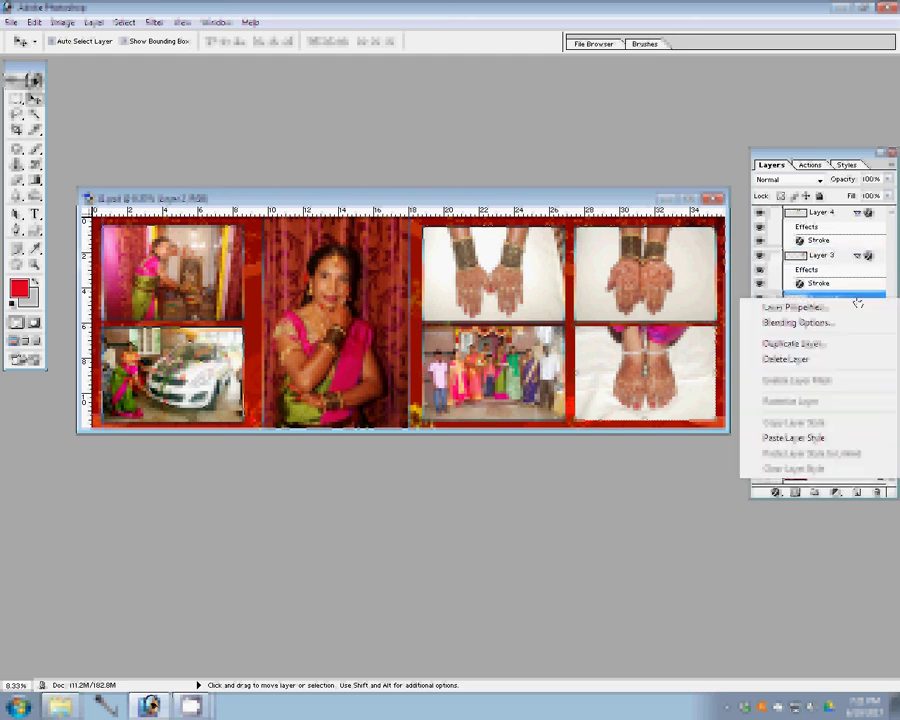
{"action": "left_click", "coordinate": [810, 440]}
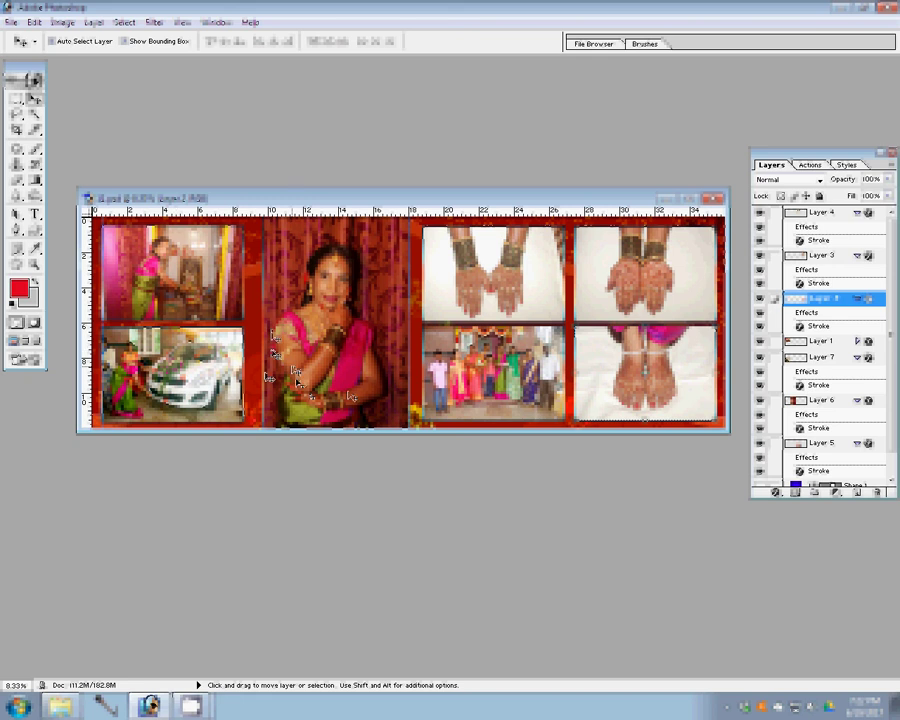
Step: Save the spread as a Photoshop PSD named '0' in C:\00, then bring up the Open dialog
{"action": "key", "text": "ctrl+shift+s"}
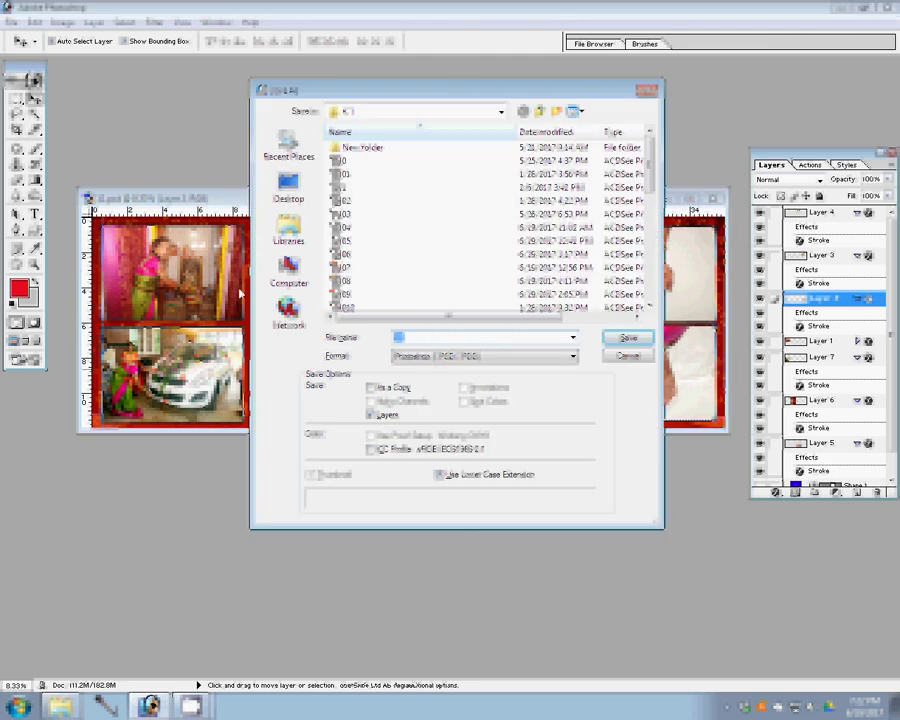
{"action": "left_click", "coordinate": [288, 270]}
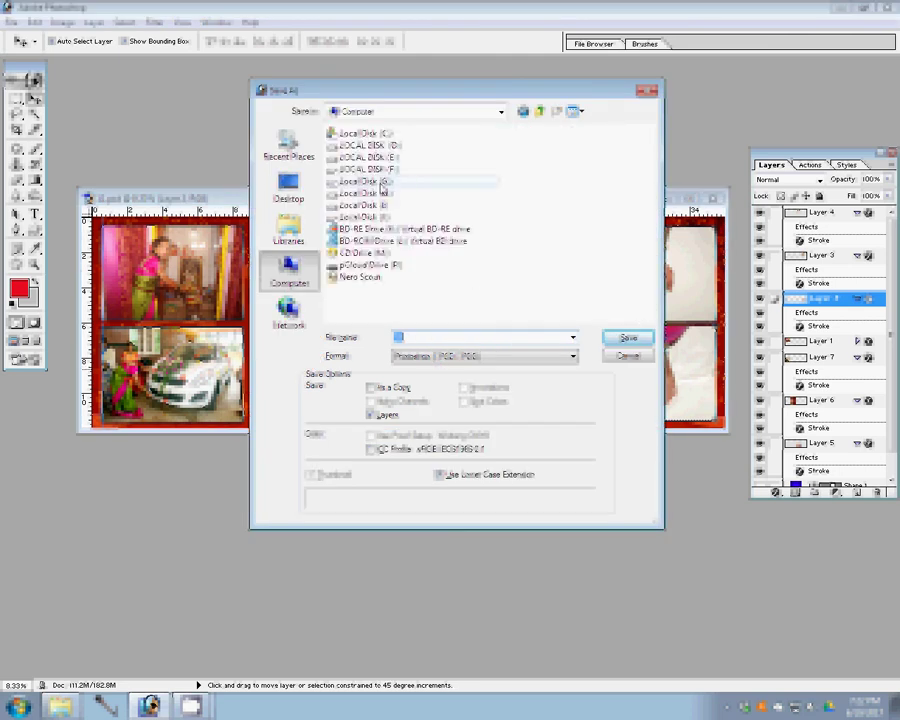
{"action": "double_click", "coordinate": [404, 182]}
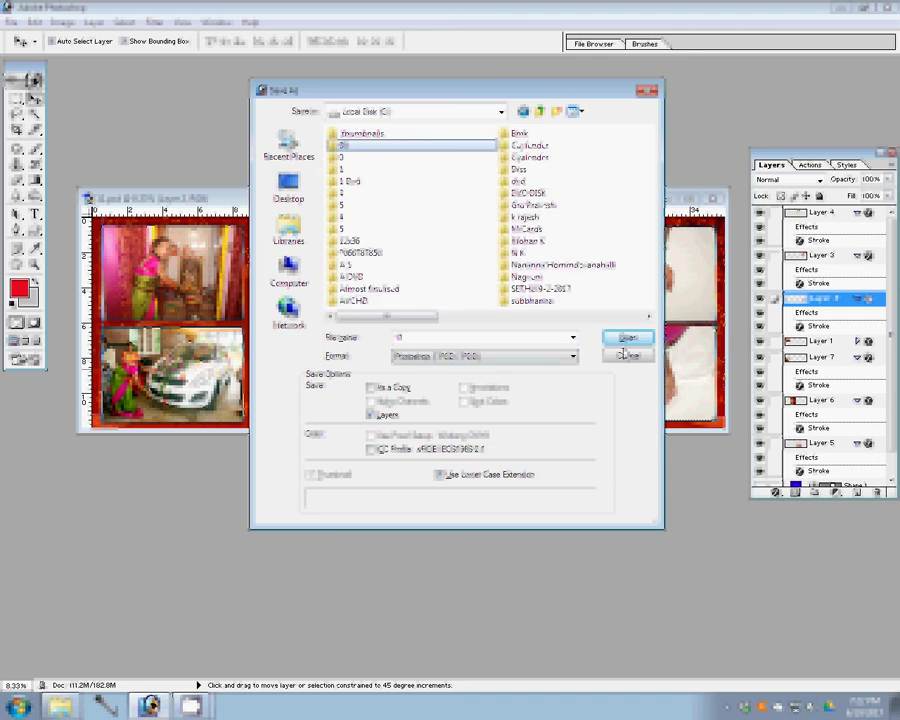
{"action": "left_click", "coordinate": [627, 338]}
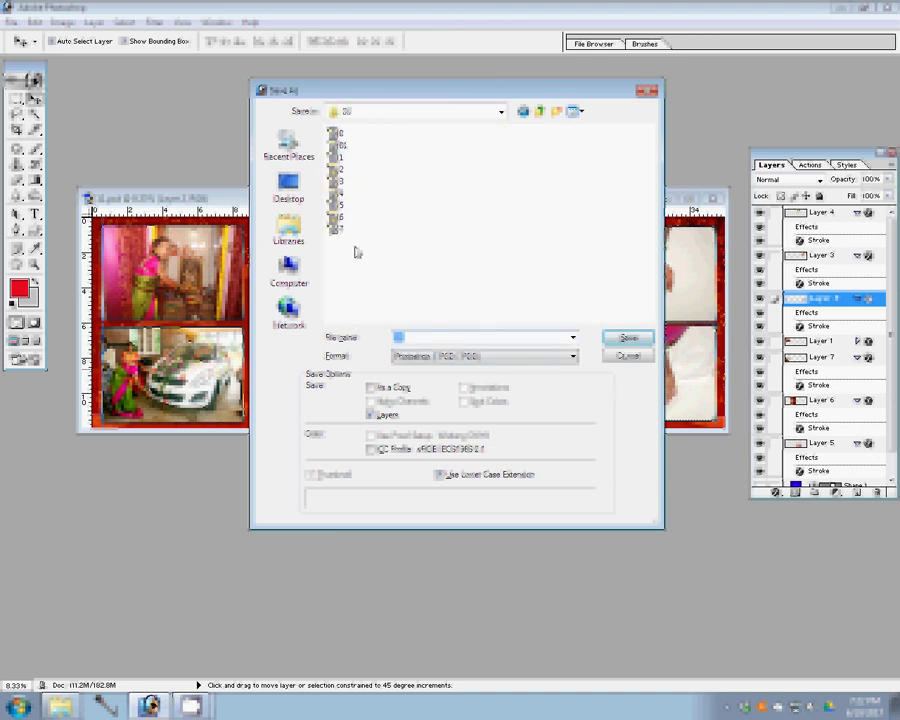
{"action": "left_click", "coordinate": [545, 113]}
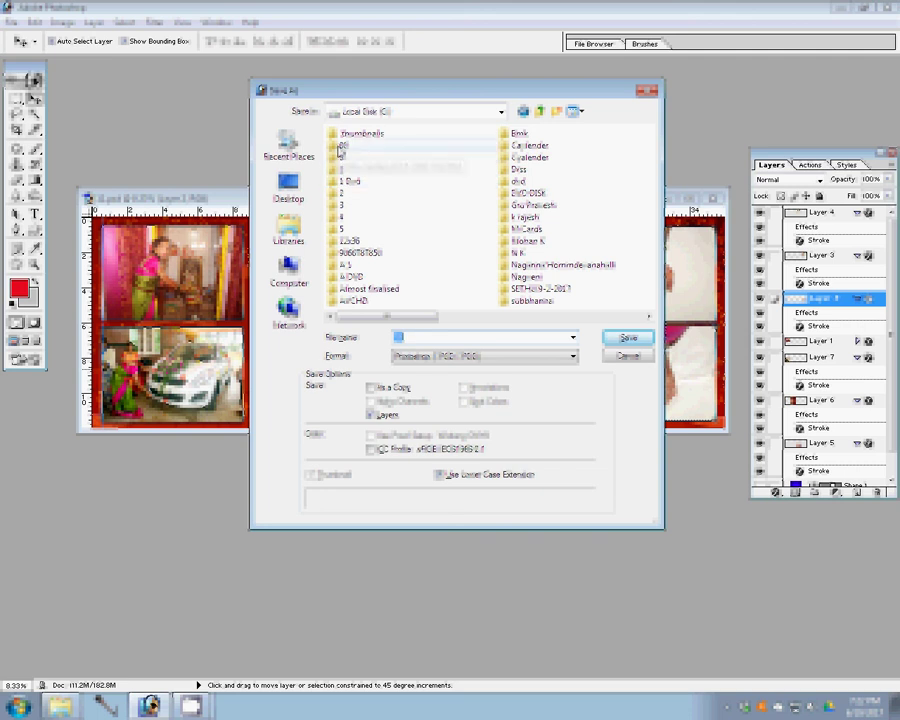
{"action": "double_click", "coordinate": [342, 148]}
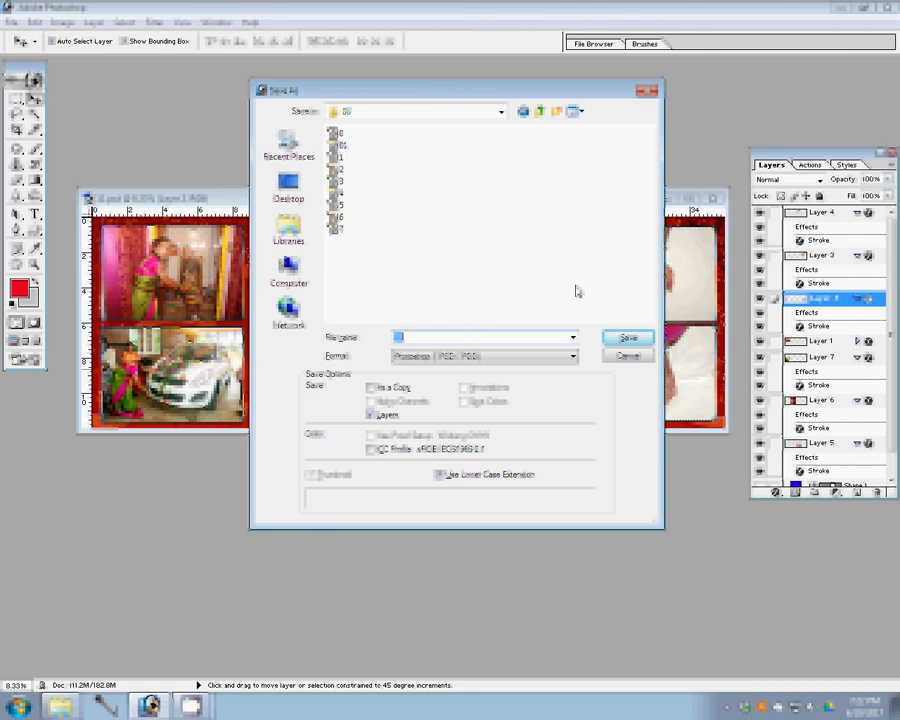
{"action": "type", "text": "0"}
{"action": "left_click", "coordinate": [628, 338]}
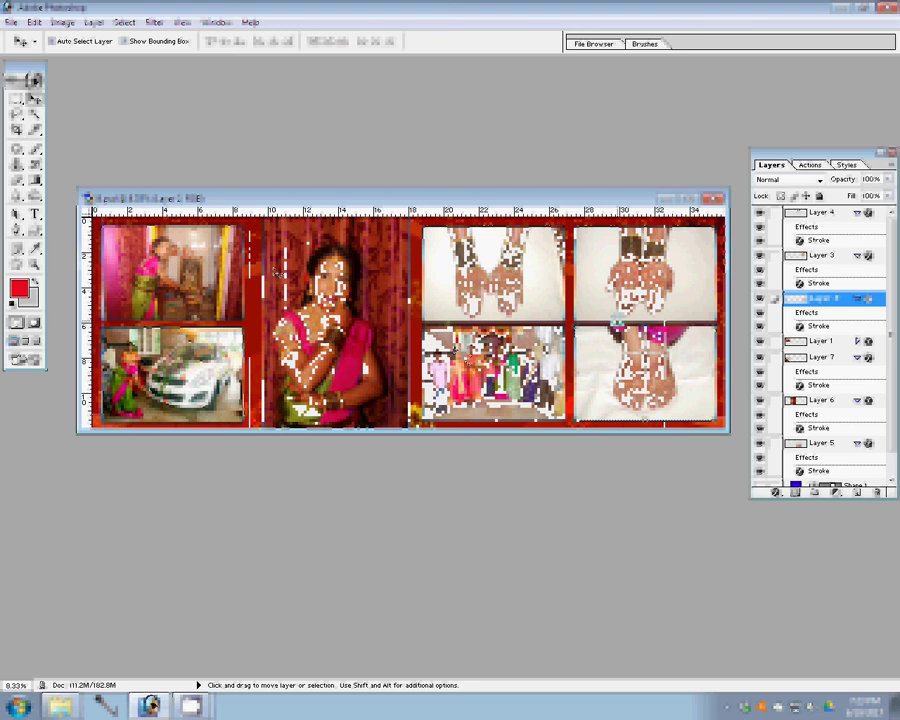
{"action": "key", "text": "ctrl+o"}
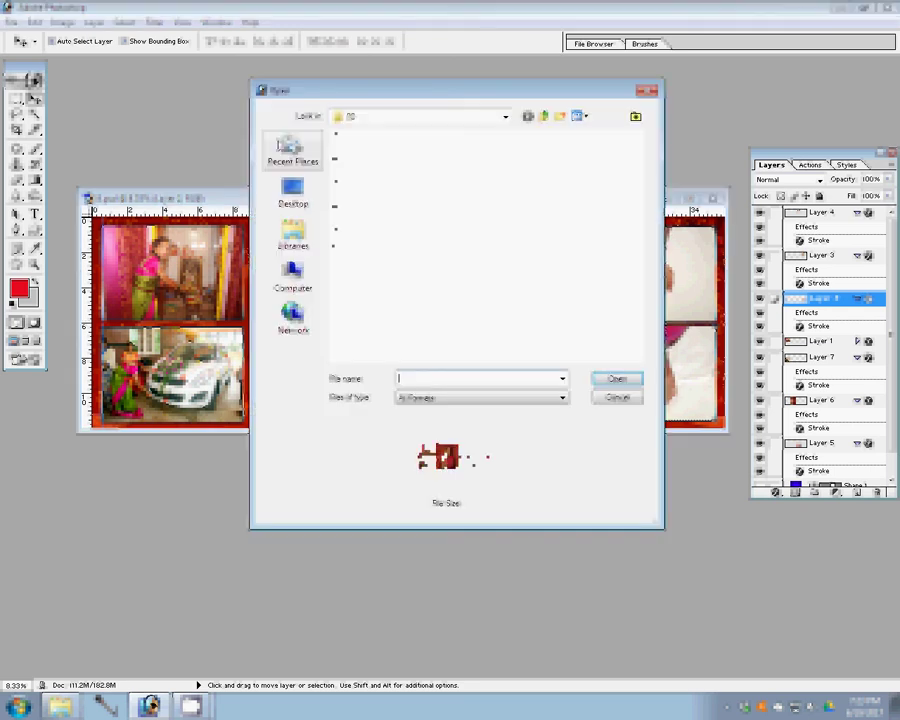